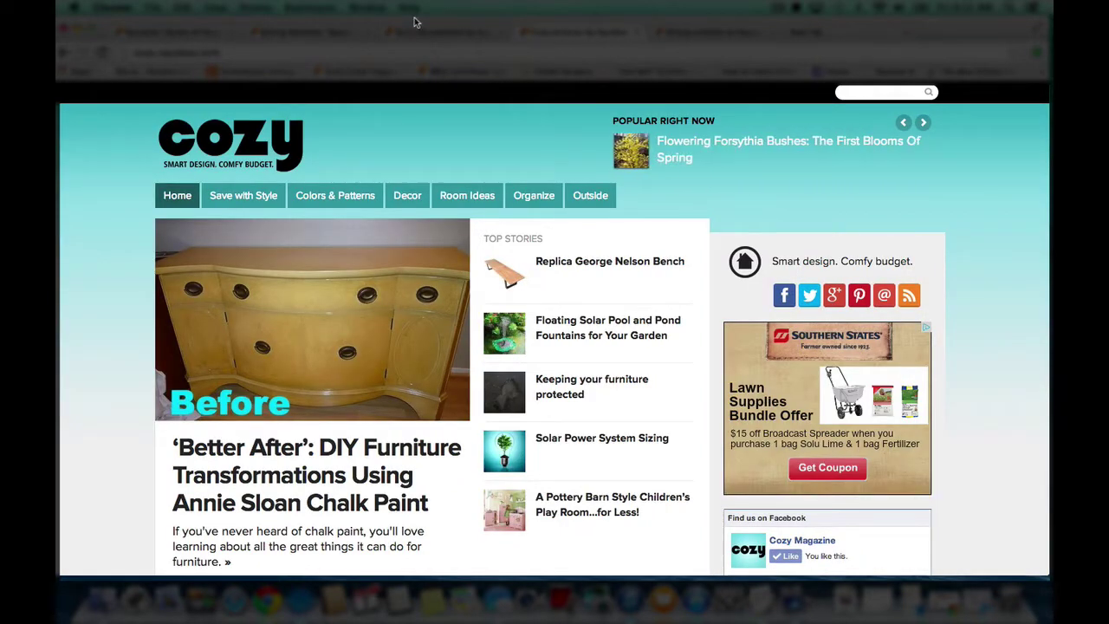
Step: Open the published "Queen of Hearts" earrings how-to and examine its intro, project stats, materials list and tools list
{"action": "left_click", "coordinate": [170, 31]}
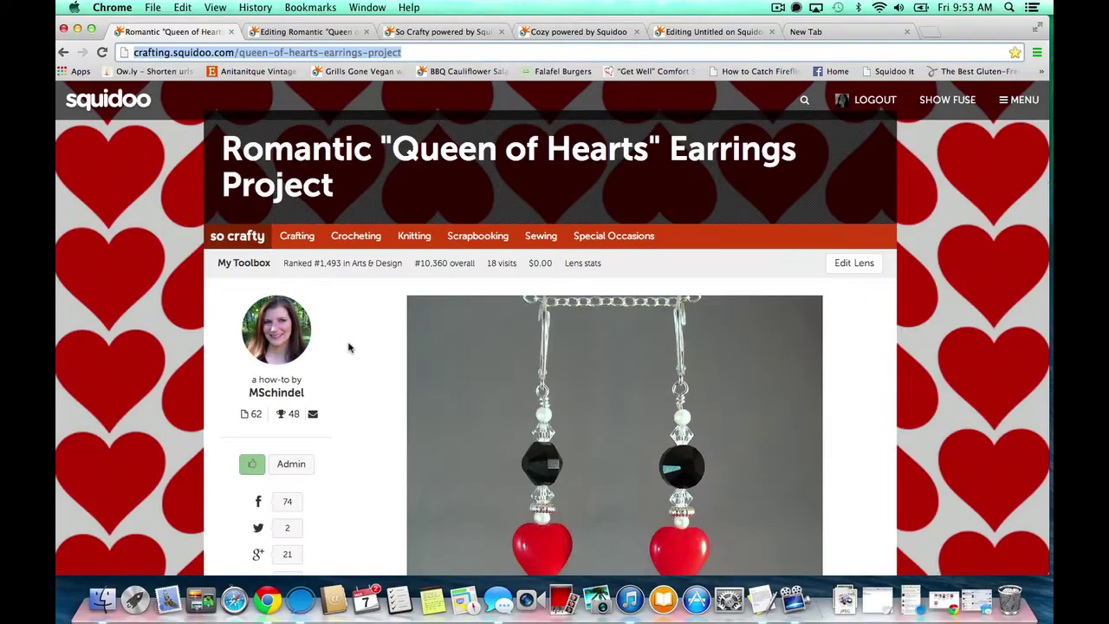
{"action": "scroll", "coordinate": [355, 338], "scroll_direction": "down", "scroll_amount": 1}
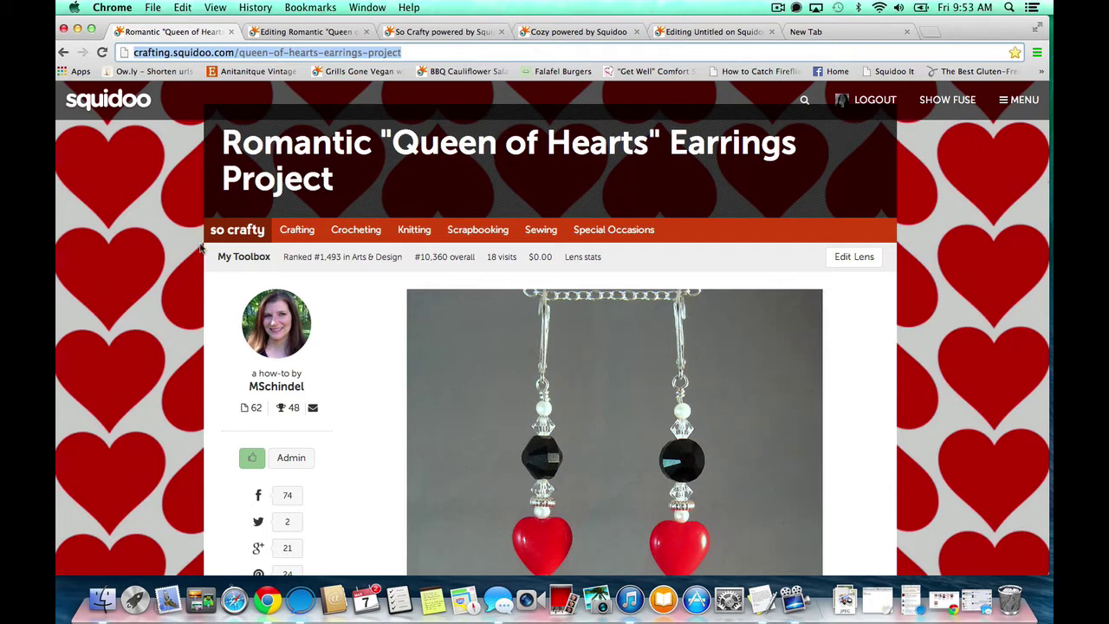
{"action": "scroll", "coordinate": [204, 352], "scroll_direction": "down", "scroll_amount": 5}
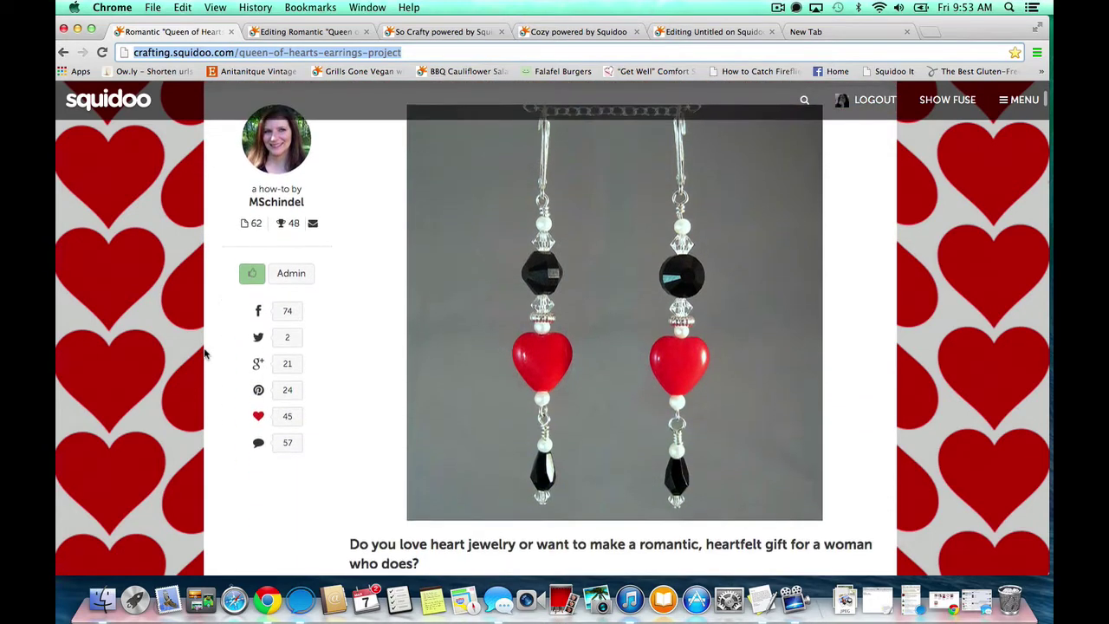
{"action": "scroll", "coordinate": [204, 352], "scroll_direction": "up", "scroll_amount": 1}
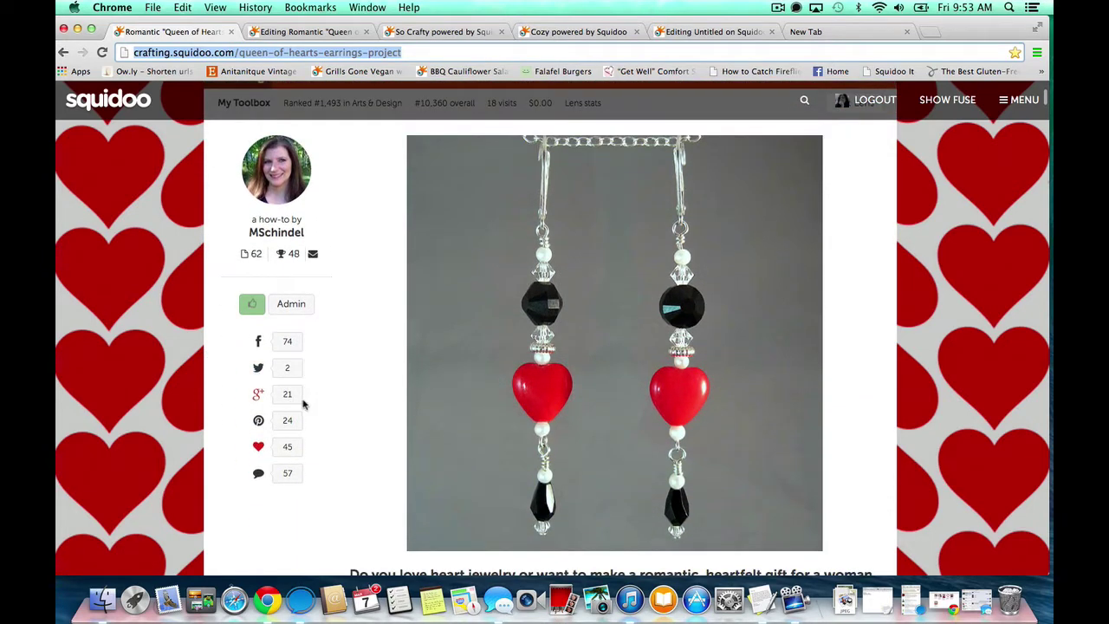
{"action": "scroll", "coordinate": [303, 404], "scroll_direction": "down", "scroll_amount": 10}
{"action": "scroll", "coordinate": [302, 404], "scroll_direction": "down", "scroll_amount": 9}
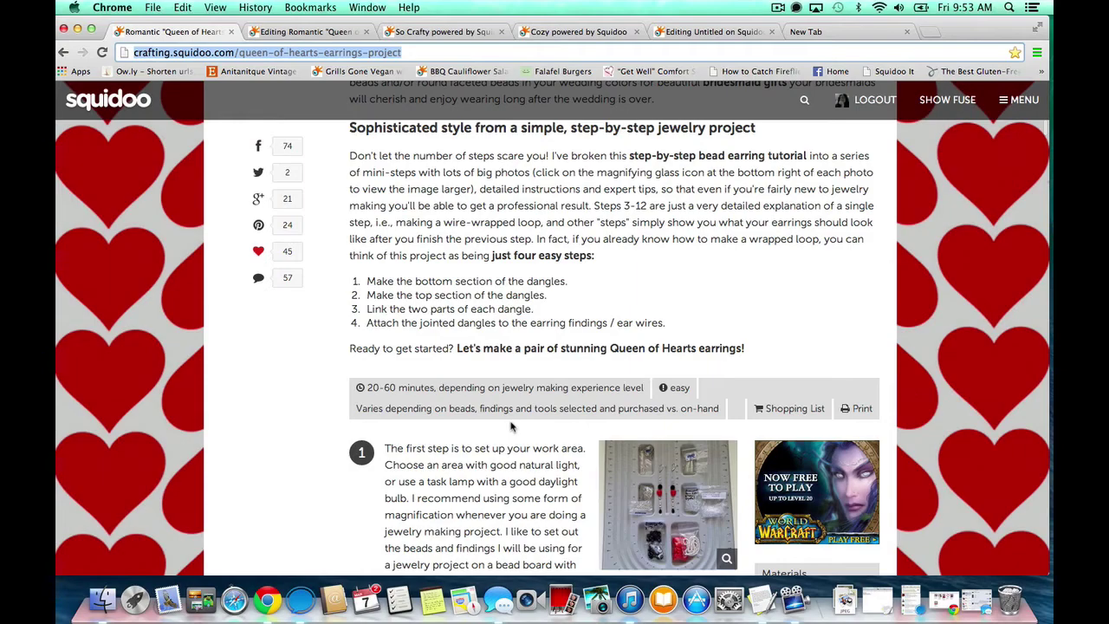
{"action": "scroll", "coordinate": [511, 425], "scroll_direction": "down", "scroll_amount": 8}
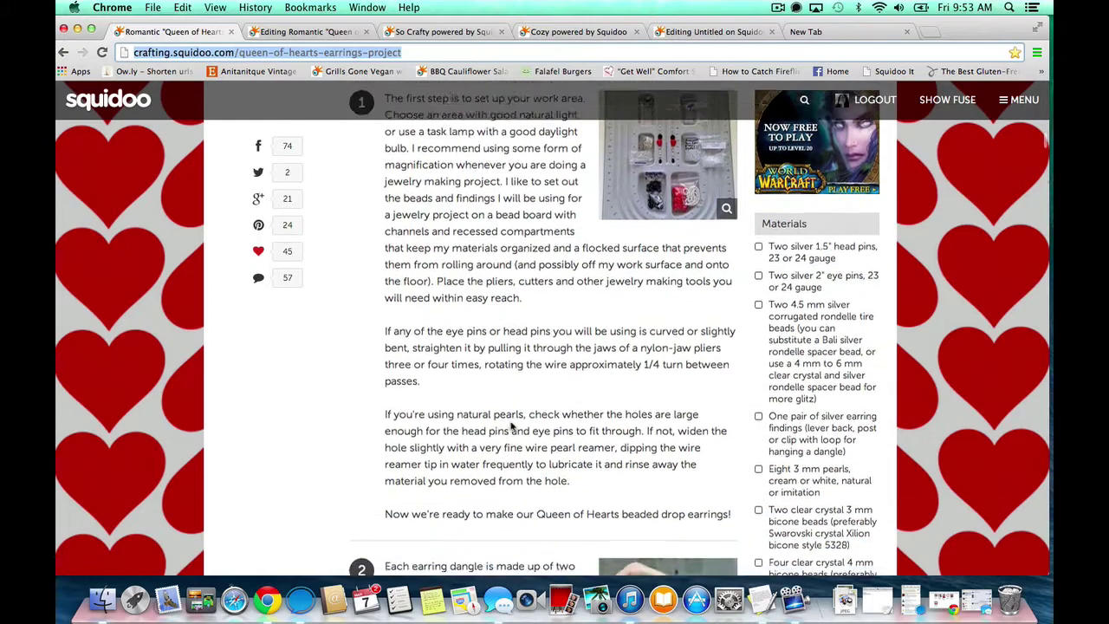
{"action": "scroll", "coordinate": [520, 416], "scroll_direction": "down", "scroll_amount": 3}
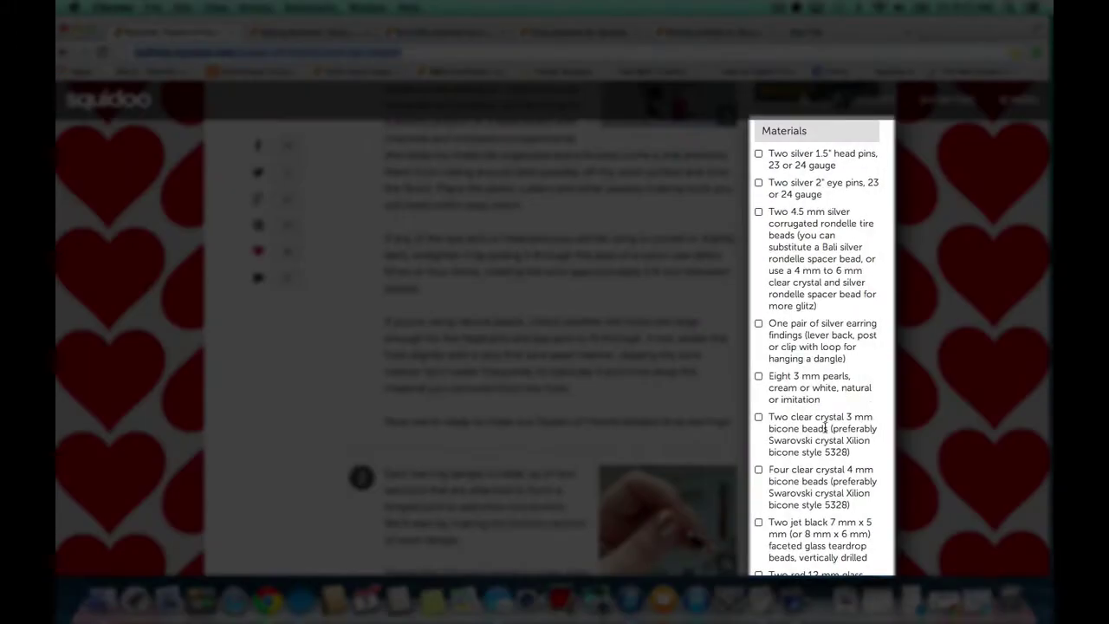
{"action": "scroll", "coordinate": [824, 425], "scroll_direction": "down", "scroll_amount": 8}
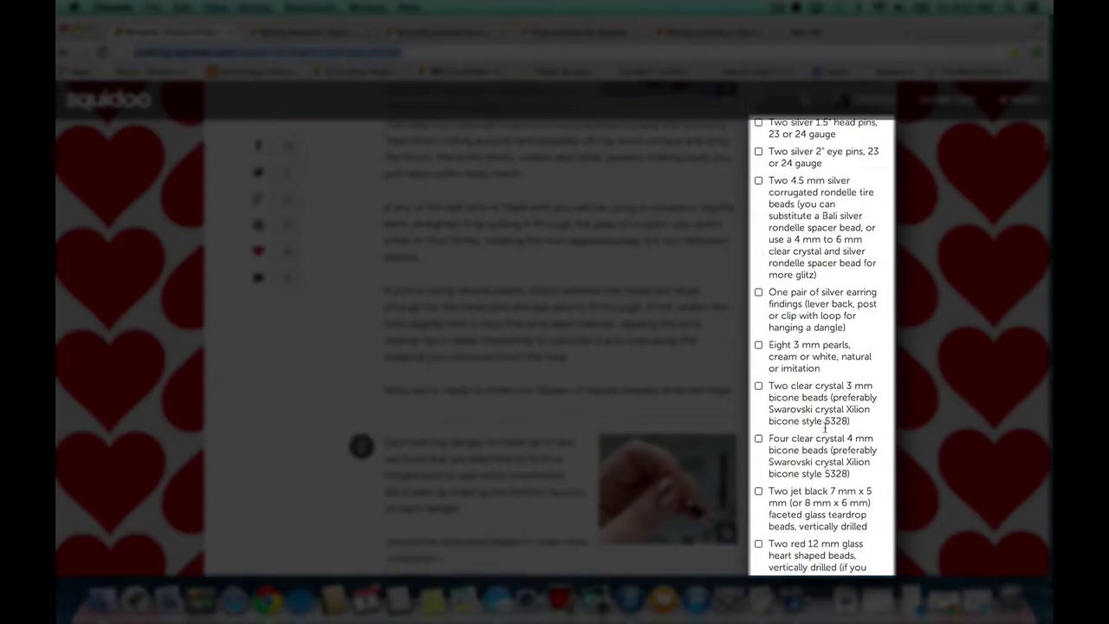
{"action": "scroll", "coordinate": [824, 428], "scroll_direction": "down", "scroll_amount": 3}
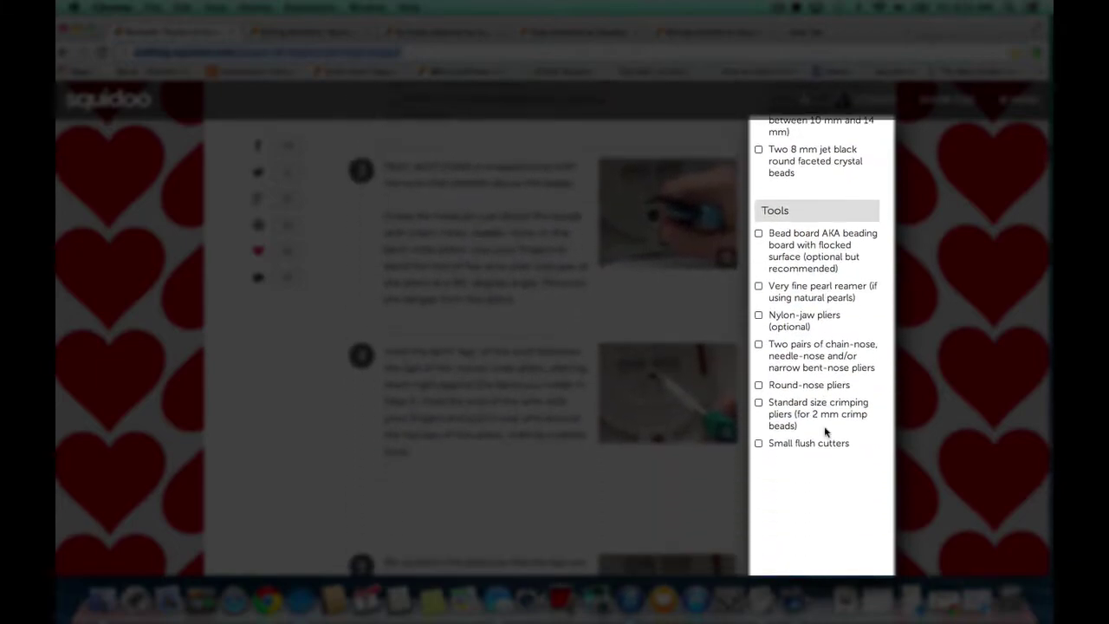
Step: Read through the how-to's numbered instructions as far as the shopping list and return to the intro photo
{"action": "scroll", "coordinate": [814, 405], "scroll_direction": "down", "scroll_amount": 15}
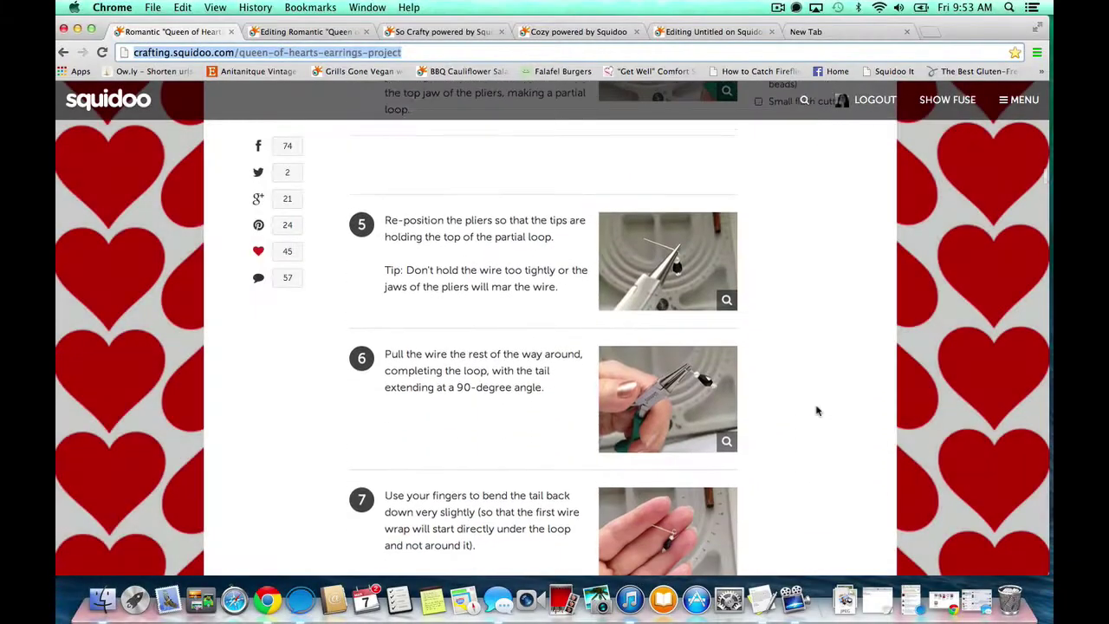
{"action": "scroll", "coordinate": [818, 411], "scroll_direction": "down", "scroll_amount": 9}
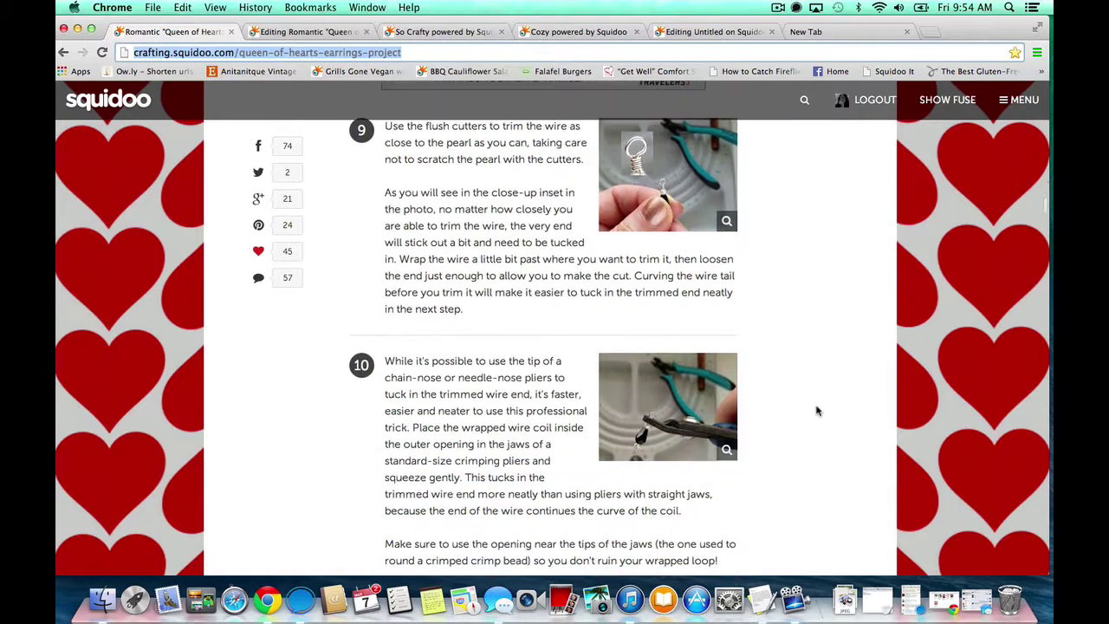
{"action": "scroll", "coordinate": [817, 410], "scroll_direction": "down", "scroll_amount": 15}
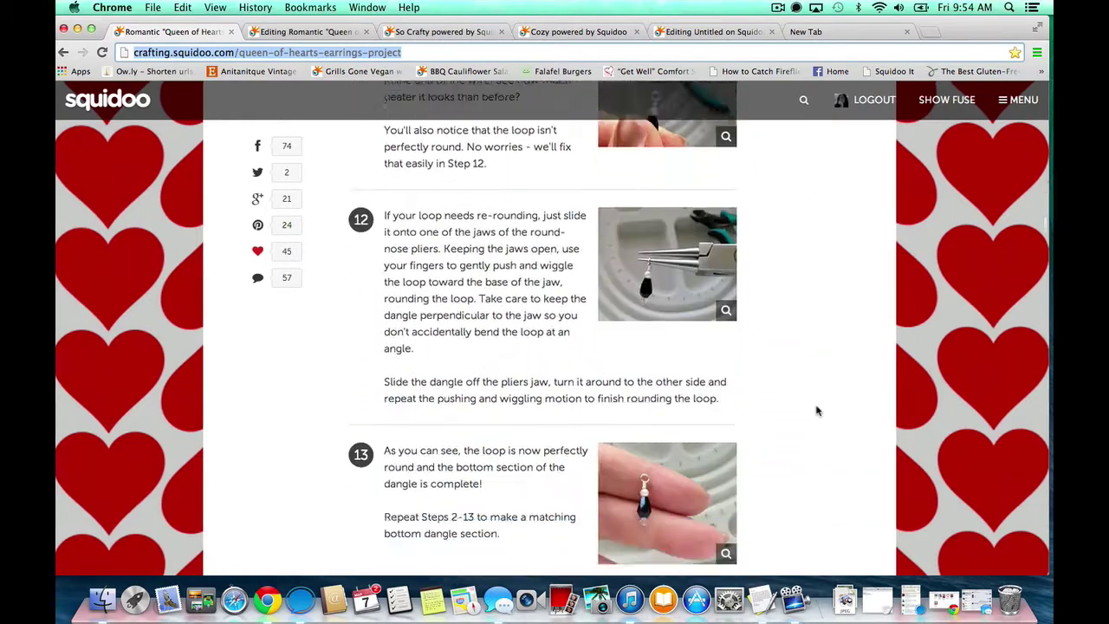
{"action": "scroll", "coordinate": [817, 411], "scroll_direction": "down", "scroll_amount": 20}
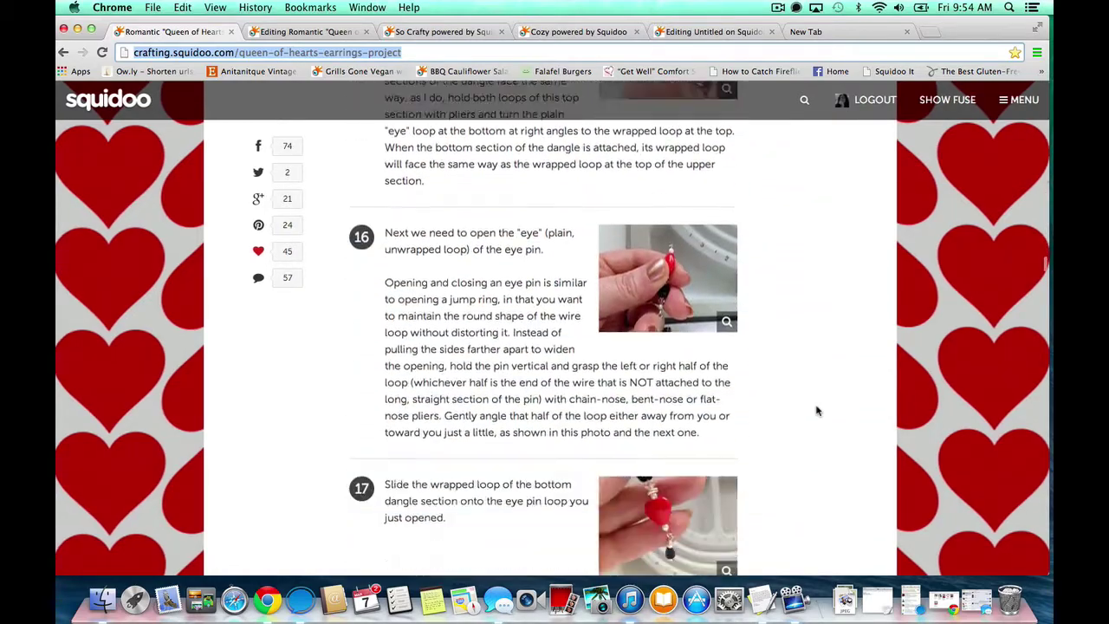
{"action": "scroll", "coordinate": [817, 410], "scroll_direction": "up", "scroll_amount": 5}
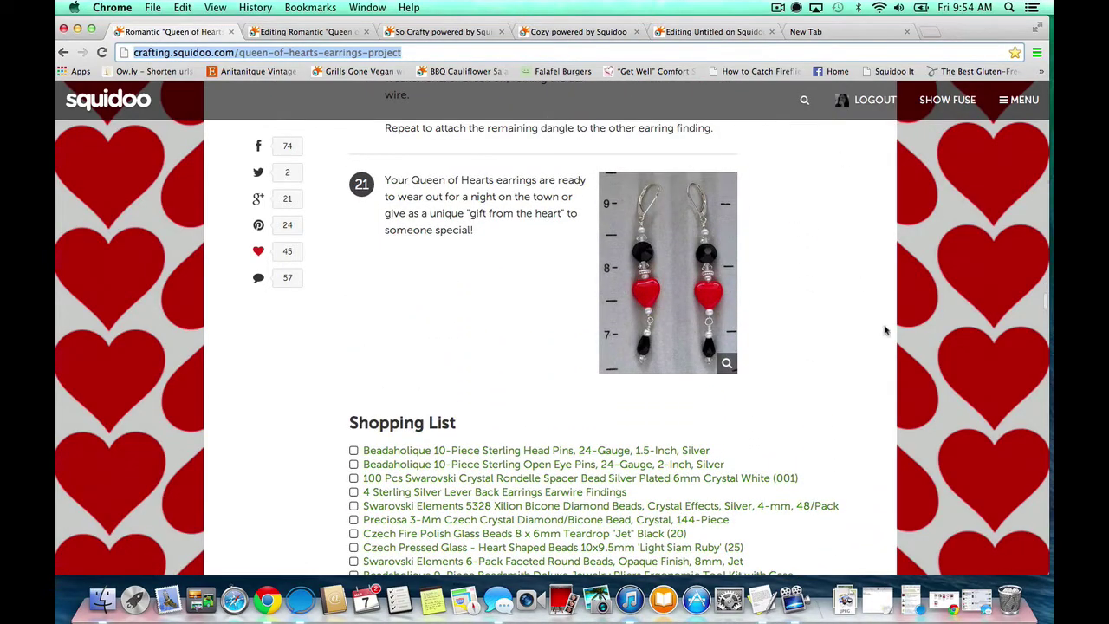
{"action": "scroll", "coordinate": [871, 381], "scroll_direction": "up", "scroll_amount": 20}
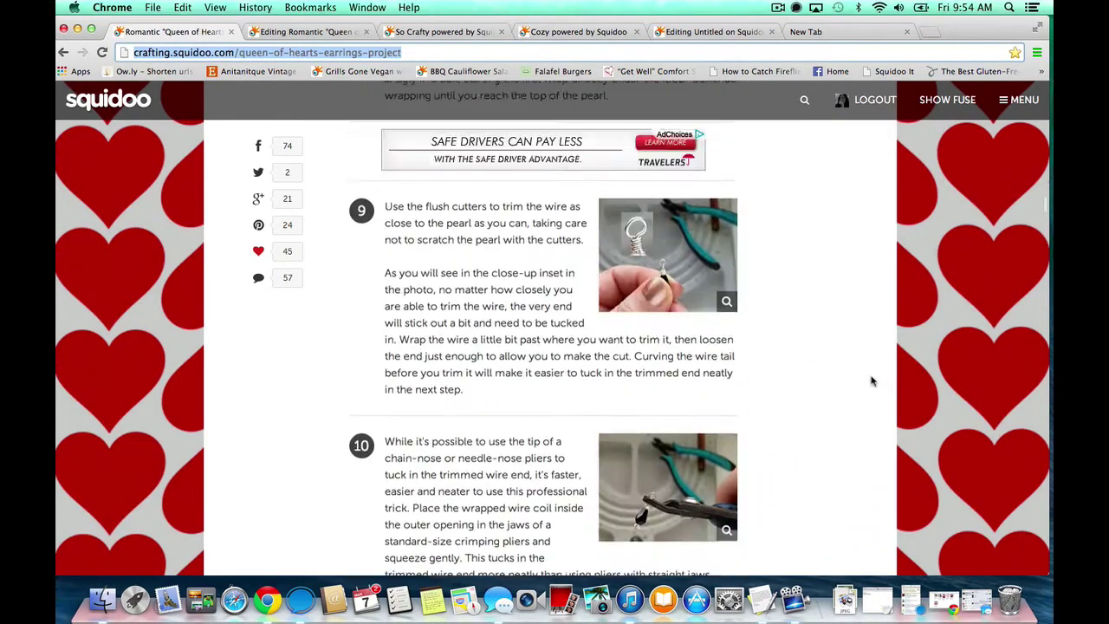
{"action": "scroll", "coordinate": [872, 379], "scroll_direction": "up", "scroll_amount": 20}
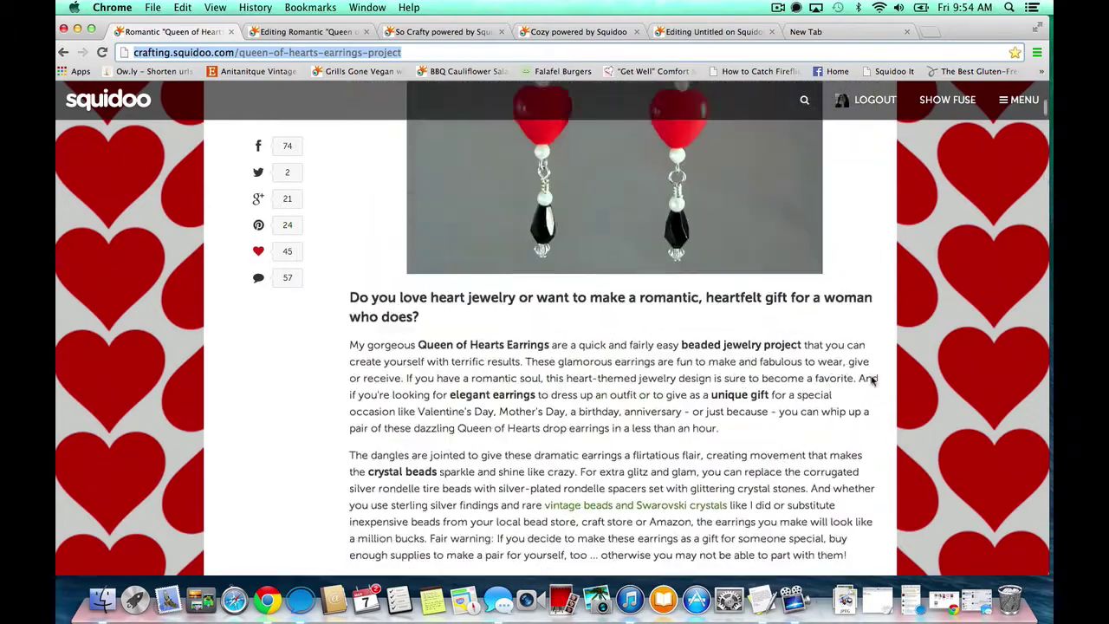
{"action": "scroll", "coordinate": [872, 382], "scroll_direction": "up", "scroll_amount": 3}
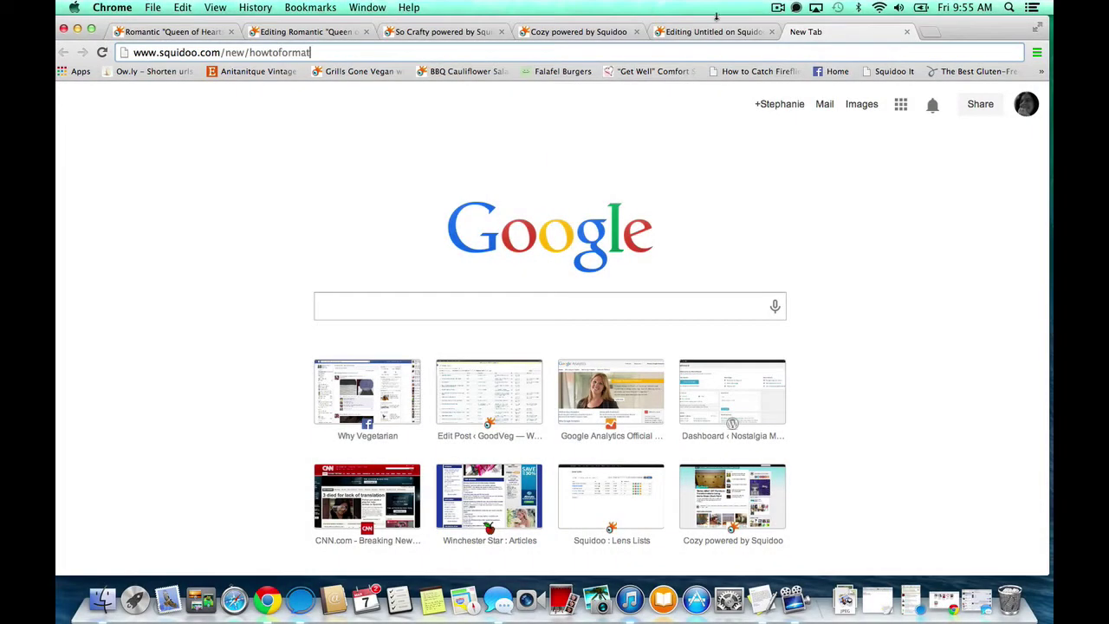
Step: Open the untitled lens's editor, and review the description text in the Queen of Hearts how-to intro editor
{"action": "left_click", "coordinate": [716, 32]}
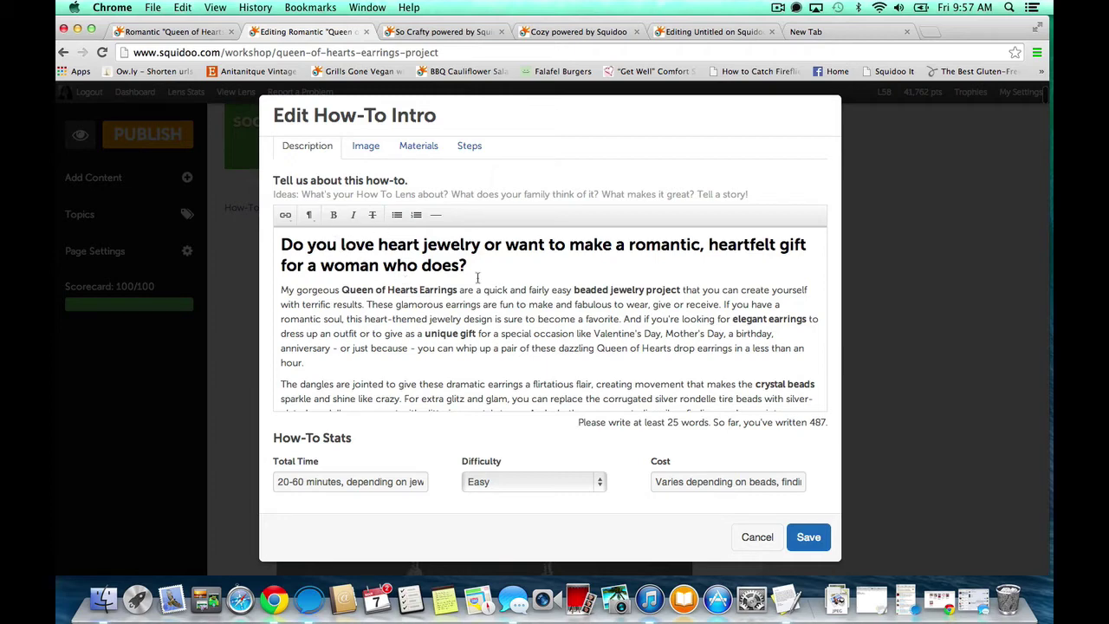
{"action": "scroll", "coordinate": [523, 297], "scroll_direction": "down", "scroll_amount": 1}
{"action": "scroll", "coordinate": [523, 298], "scroll_direction": "down", "scroll_amount": 3}
{"action": "scroll", "coordinate": [486, 310], "scroll_direction": "up", "scroll_amount": 2}
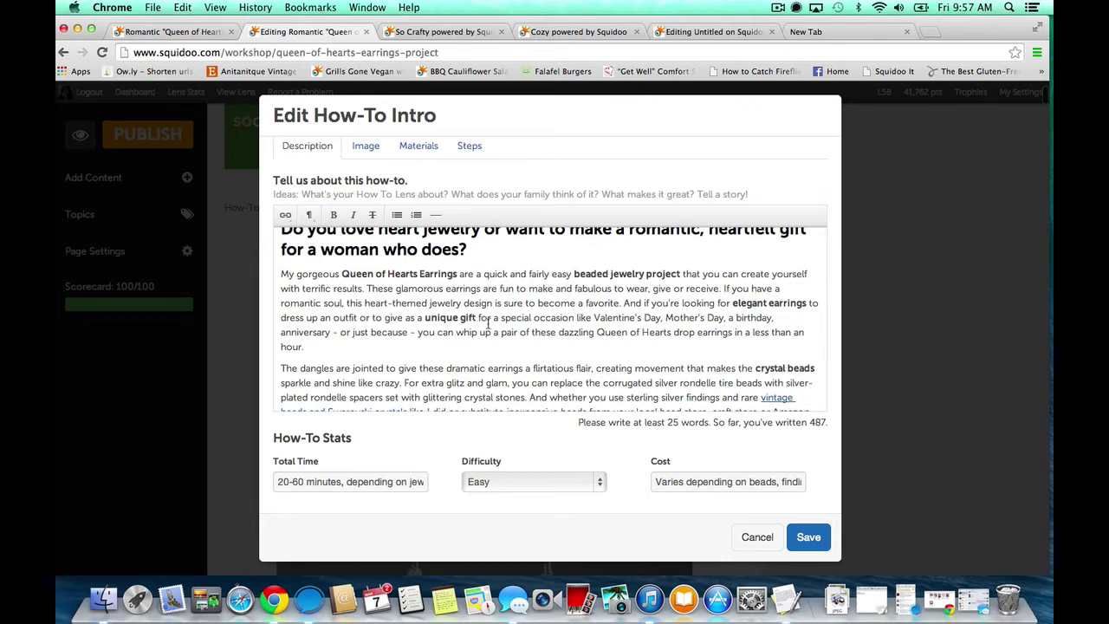
{"action": "scroll", "coordinate": [488, 324], "scroll_direction": "down", "scroll_amount": 2}
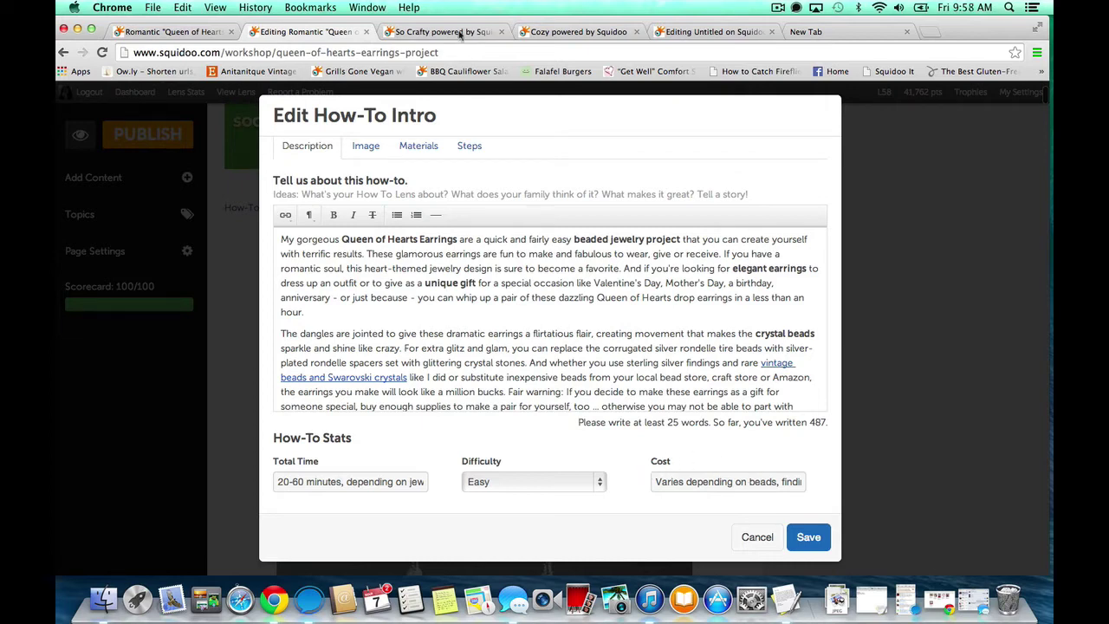
Step: Check on the published earrings page how the intro description and the time, difficulty and cost stats are laid out
{"action": "left_click", "coordinate": [179, 33]}
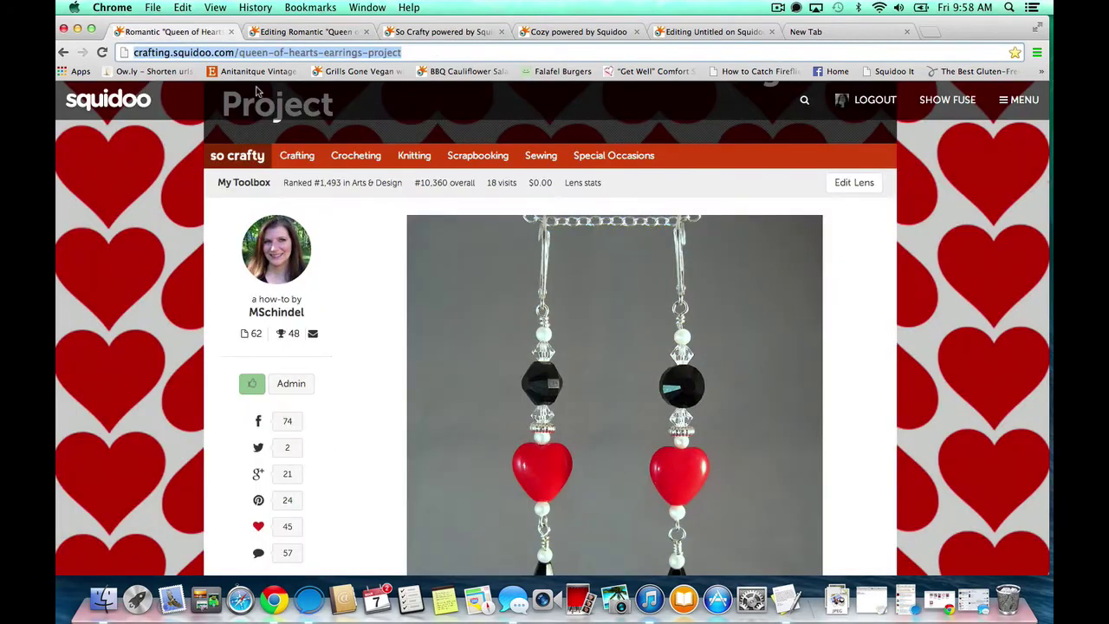
{"action": "scroll", "coordinate": [401, 228], "scroll_direction": "down", "scroll_amount": 10}
{"action": "scroll", "coordinate": [401, 228], "scroll_direction": "down", "scroll_amount": 6}
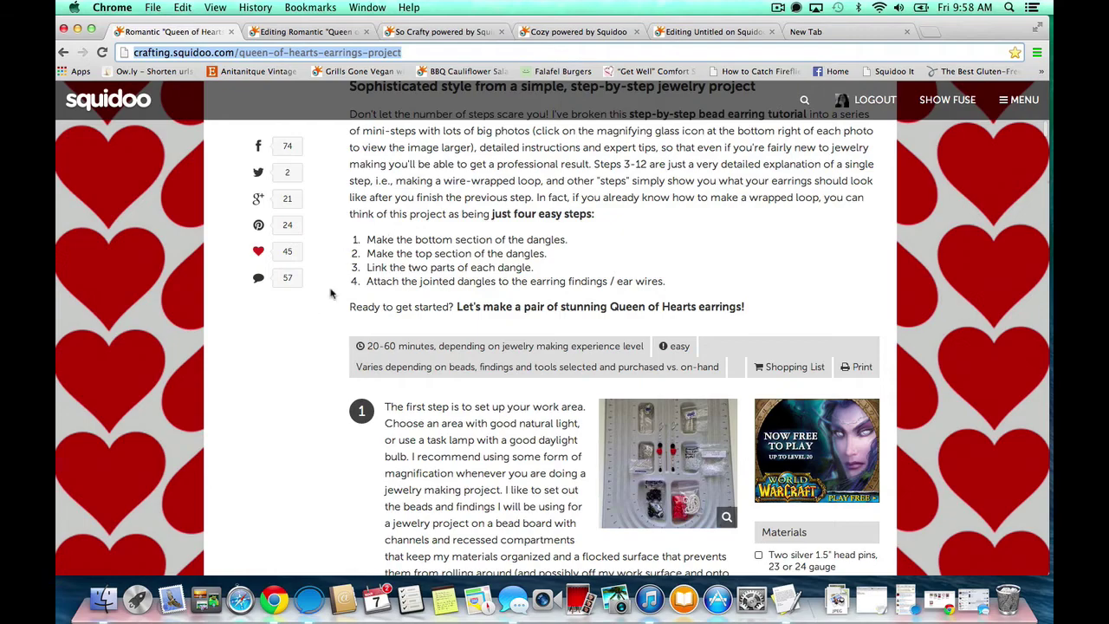
{"action": "scroll", "coordinate": [381, 232], "scroll_direction": "up", "scroll_amount": 10}
{"action": "scroll", "coordinate": [379, 253], "scroll_direction": "up", "scroll_amount": 4}
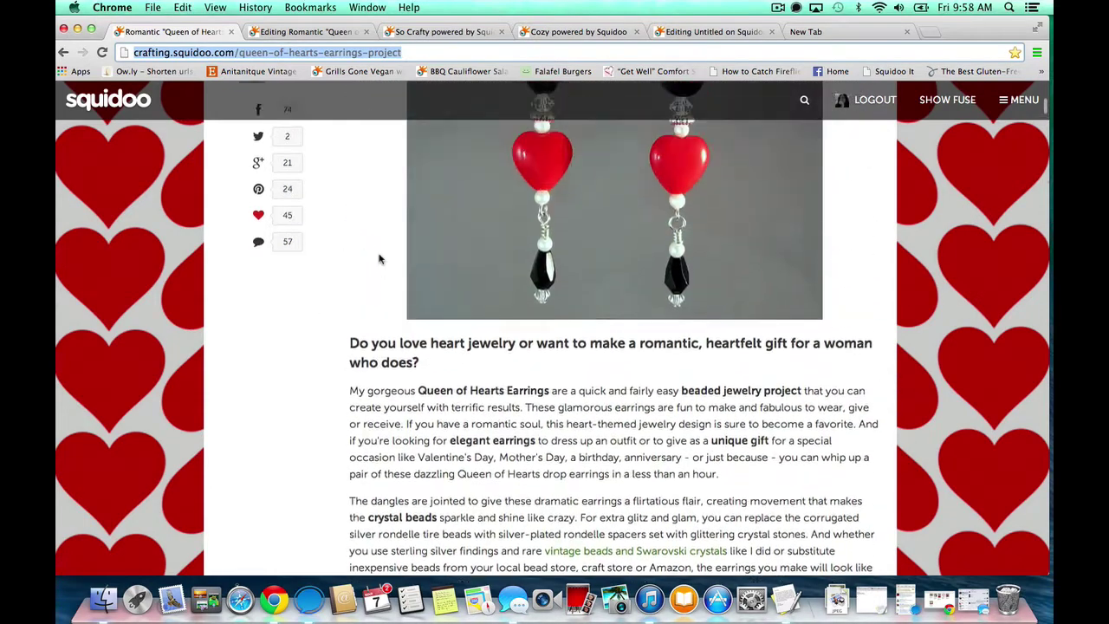
{"action": "scroll", "coordinate": [347, 405], "scroll_direction": "down", "scroll_amount": 8}
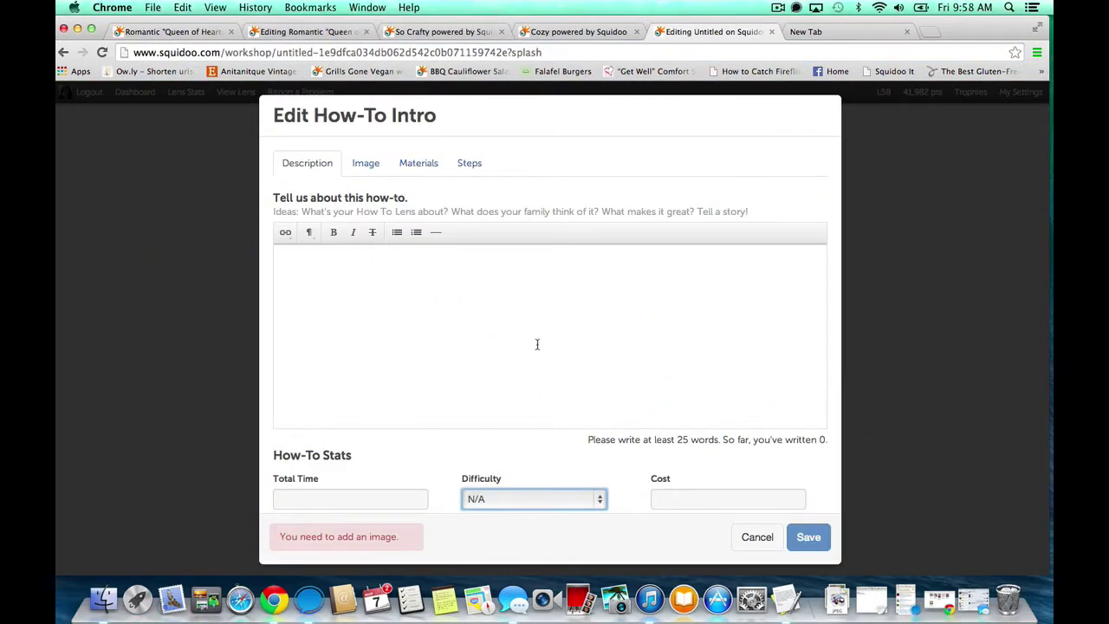
Step: Review the untitled how-to's blank description and stats fields and open its image settings
{"action": "scroll", "coordinate": [537, 344], "scroll_direction": "down", "scroll_amount": 2}
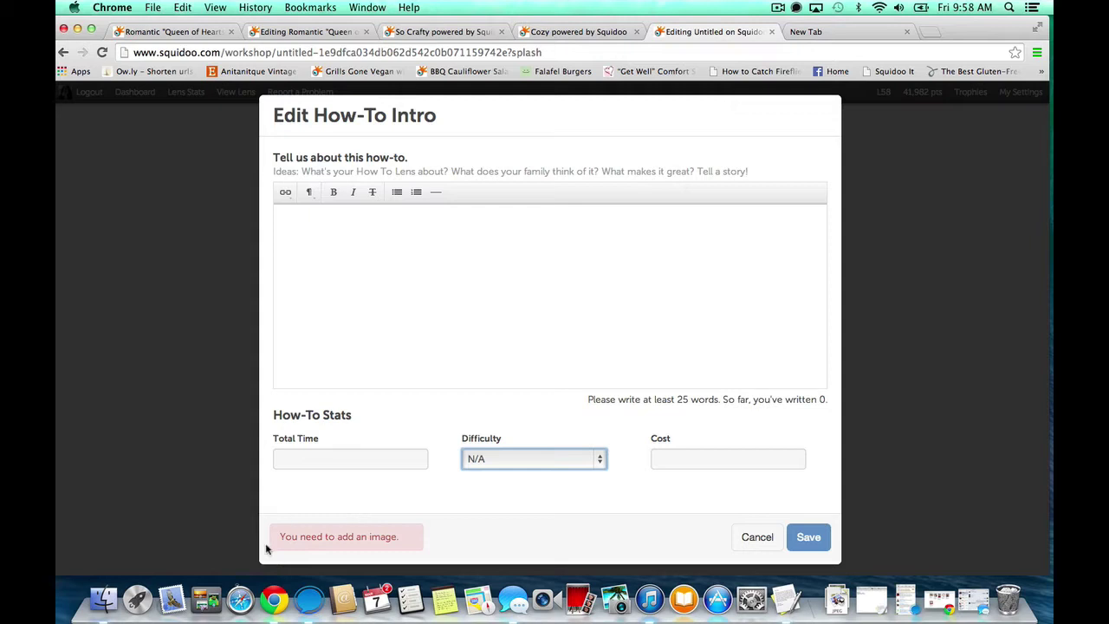
{"action": "scroll", "coordinate": [464, 342], "scroll_direction": "up", "scroll_amount": 2}
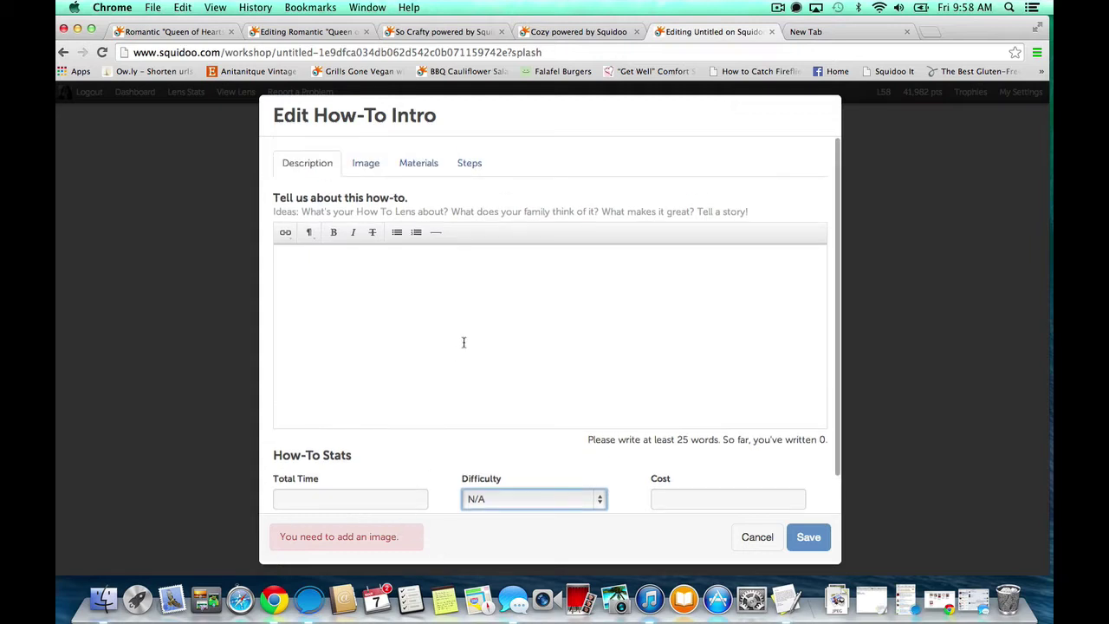
{"action": "left_click", "coordinate": [367, 164]}
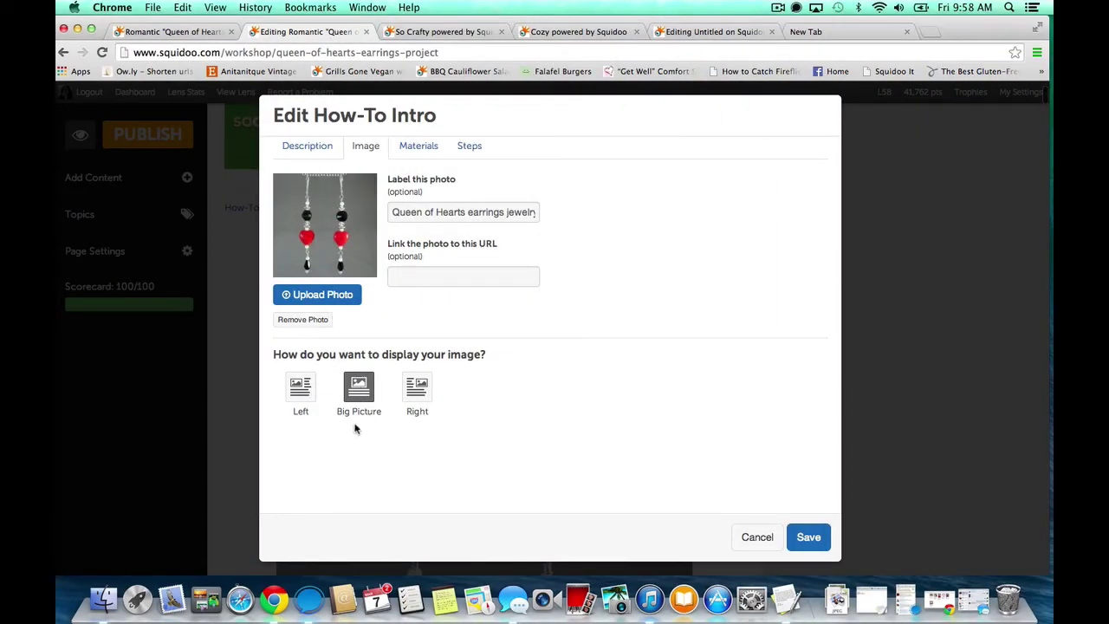
Step: Check on the published earrings page how the intro photo appears with the Big Picture display option
{"action": "left_click", "coordinate": [174, 31]}
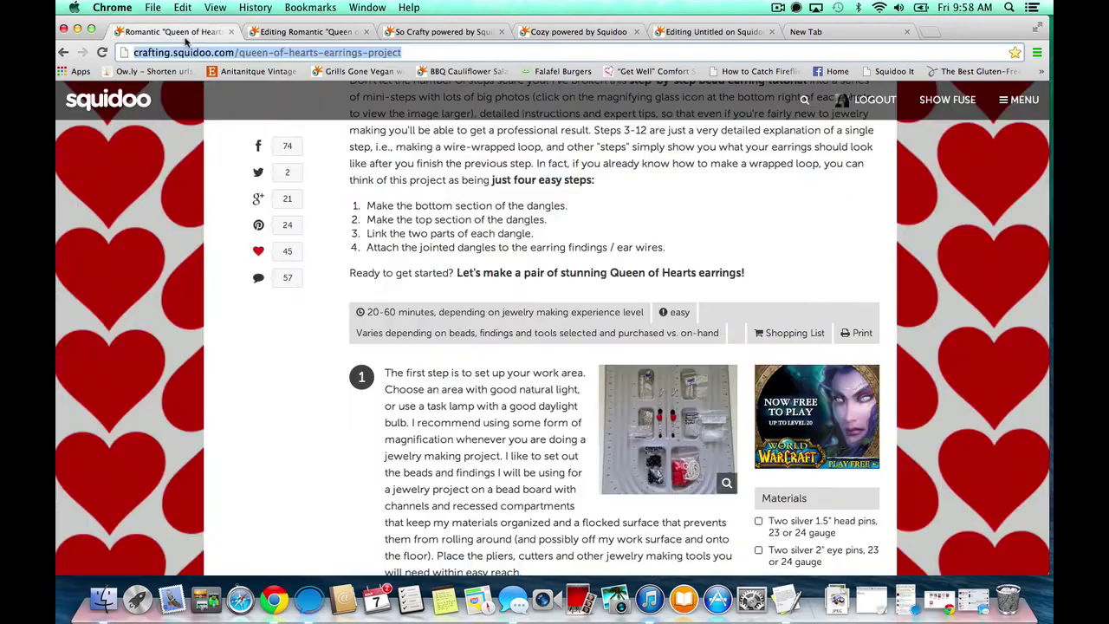
{"action": "scroll", "coordinate": [511, 256], "scroll_direction": "up", "scroll_amount": 10}
{"action": "scroll", "coordinate": [512, 255], "scroll_direction": "up", "scroll_amount": 5}
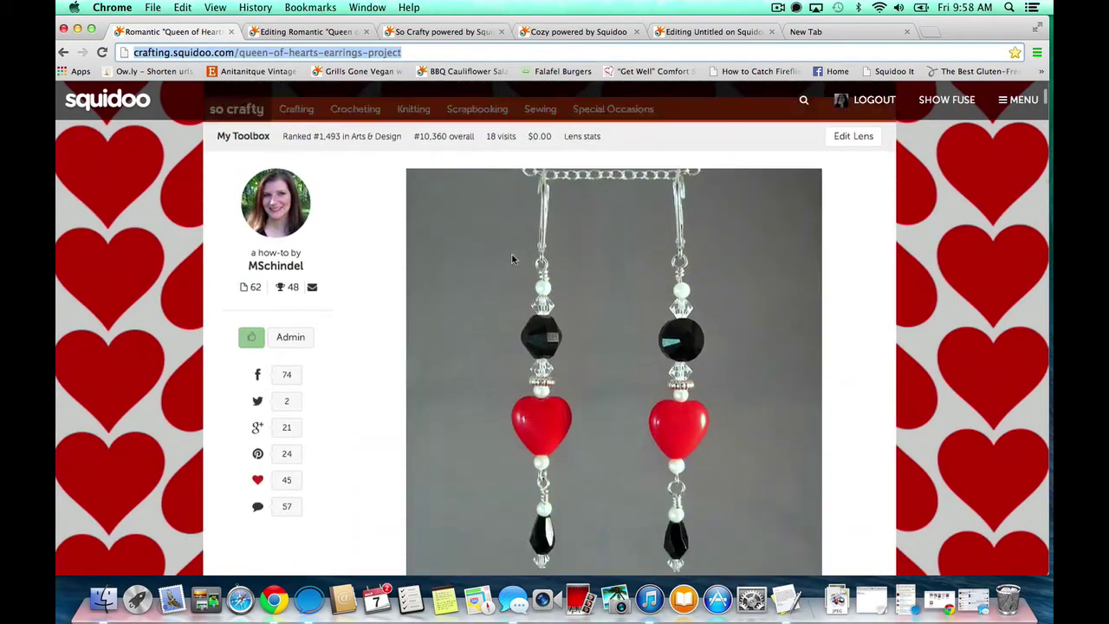
{"action": "scroll", "coordinate": [512, 255], "scroll_direction": "down", "scroll_amount": 1}
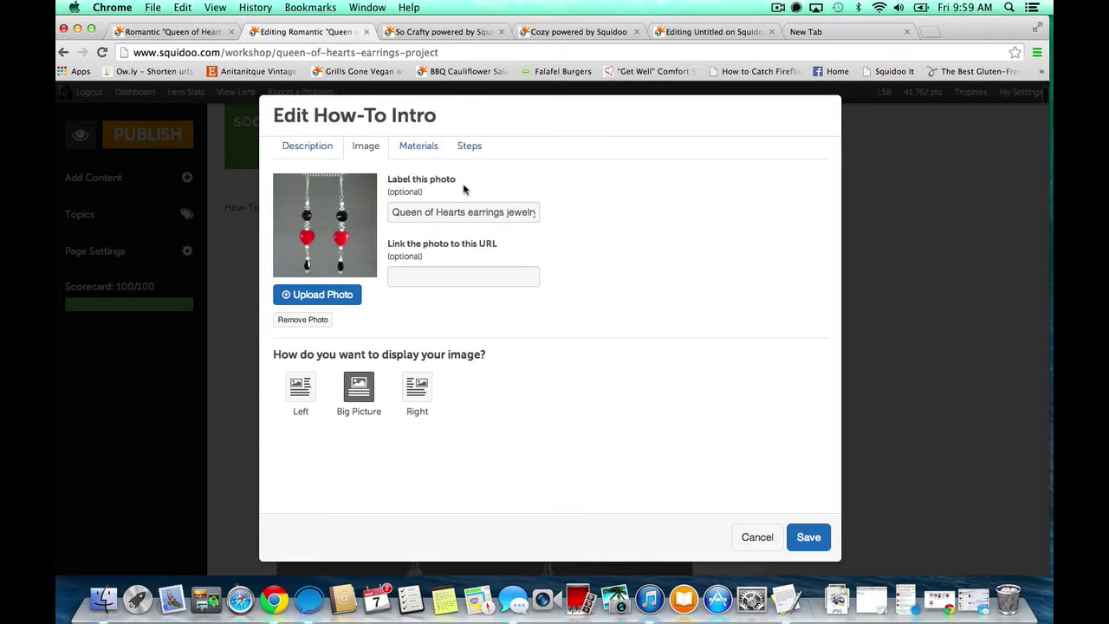
Step: Open the materials and tools entries in the Queen of Hearts intro editor and compare them with the published page's sidebar lists
{"action": "left_click", "coordinate": [417, 146]}
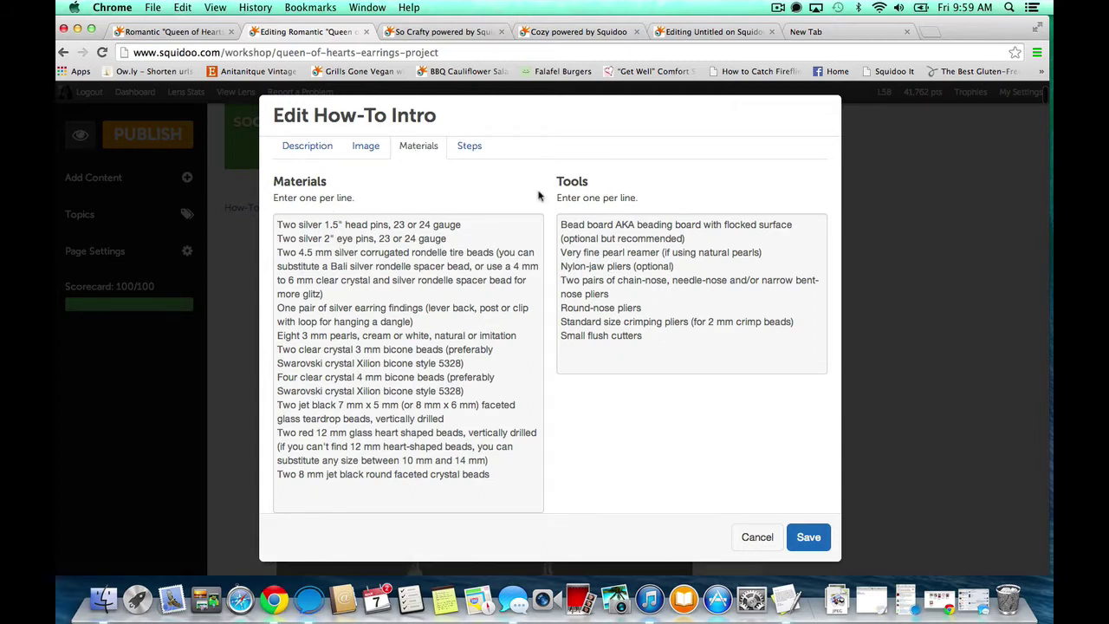
{"action": "left_click", "coordinate": [172, 31]}
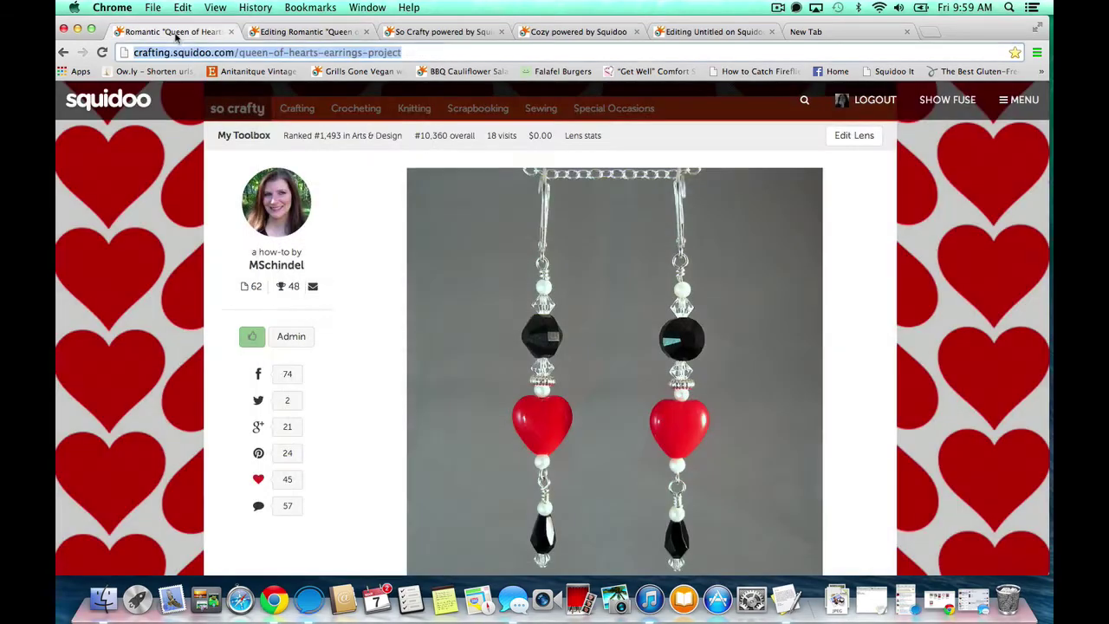
{"action": "scroll", "coordinate": [471, 146], "scroll_direction": "down", "scroll_amount": 3}
{"action": "scroll", "coordinate": [470, 146], "scroll_direction": "down", "scroll_amount": 3}
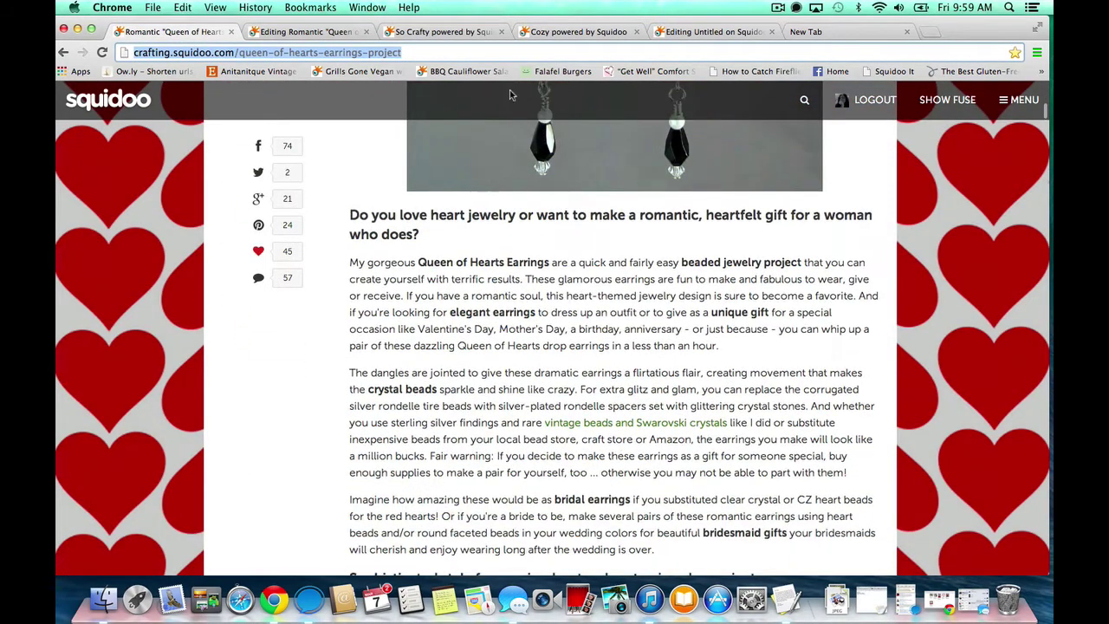
{"action": "scroll", "coordinate": [530, 136], "scroll_direction": "down", "scroll_amount": 5}
{"action": "scroll", "coordinate": [529, 136], "scroll_direction": "down", "scroll_amount": 10}
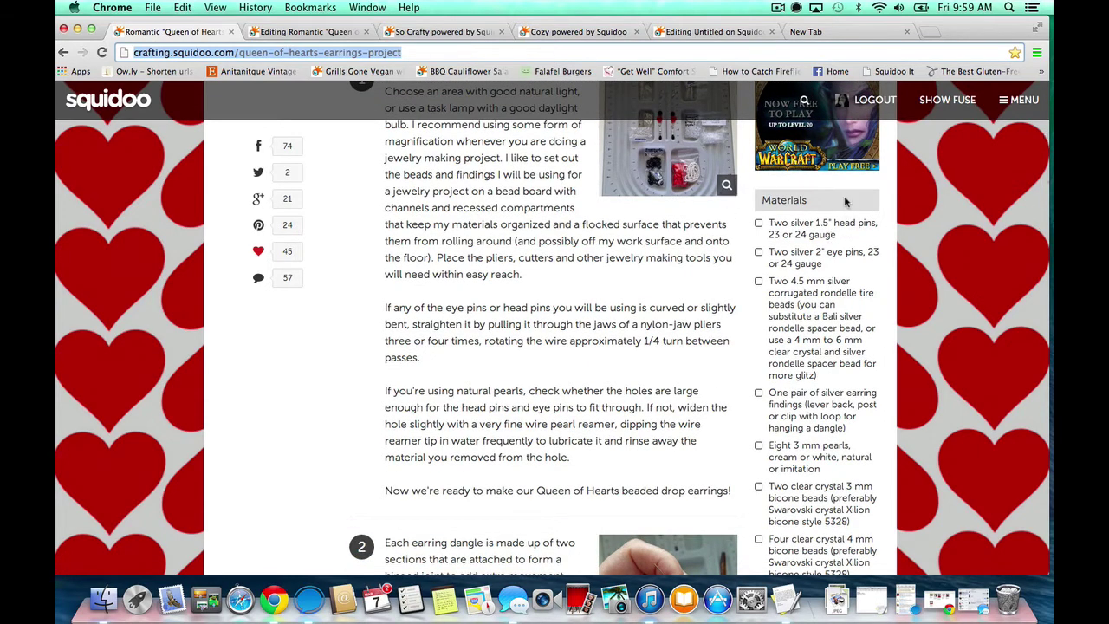
{"action": "scroll", "coordinate": [842, 365], "scroll_direction": "down", "scroll_amount": 10}
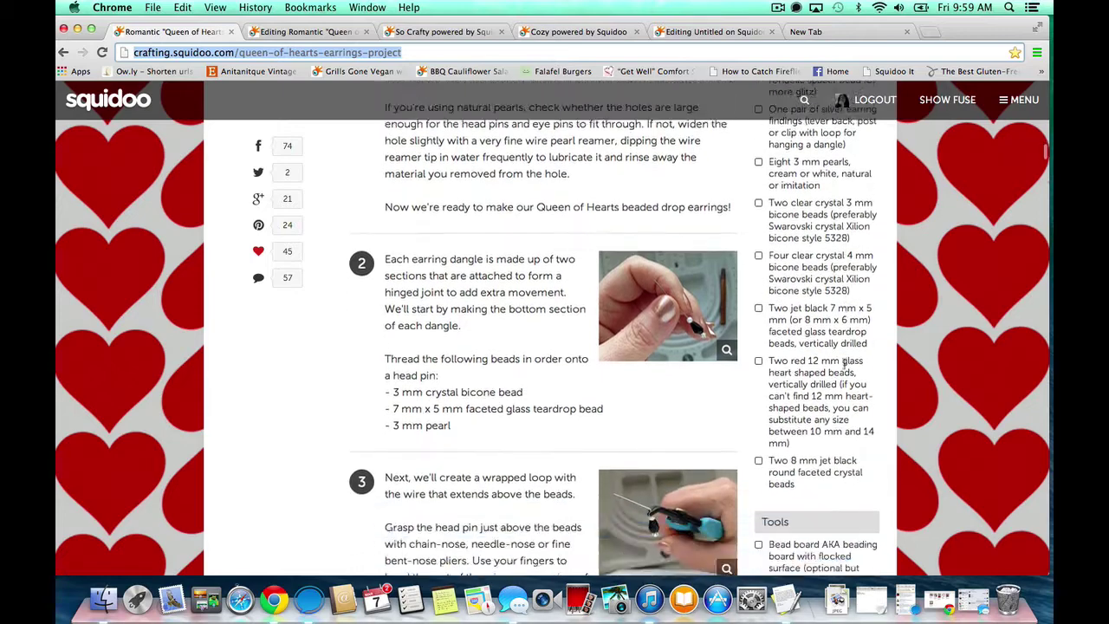
Step: Review the photos and instructions of all project steps in the Queen of Hearts intro editor and close it without saving
{"action": "scroll", "coordinate": [845, 368], "scroll_direction": "down", "scroll_amount": 2}
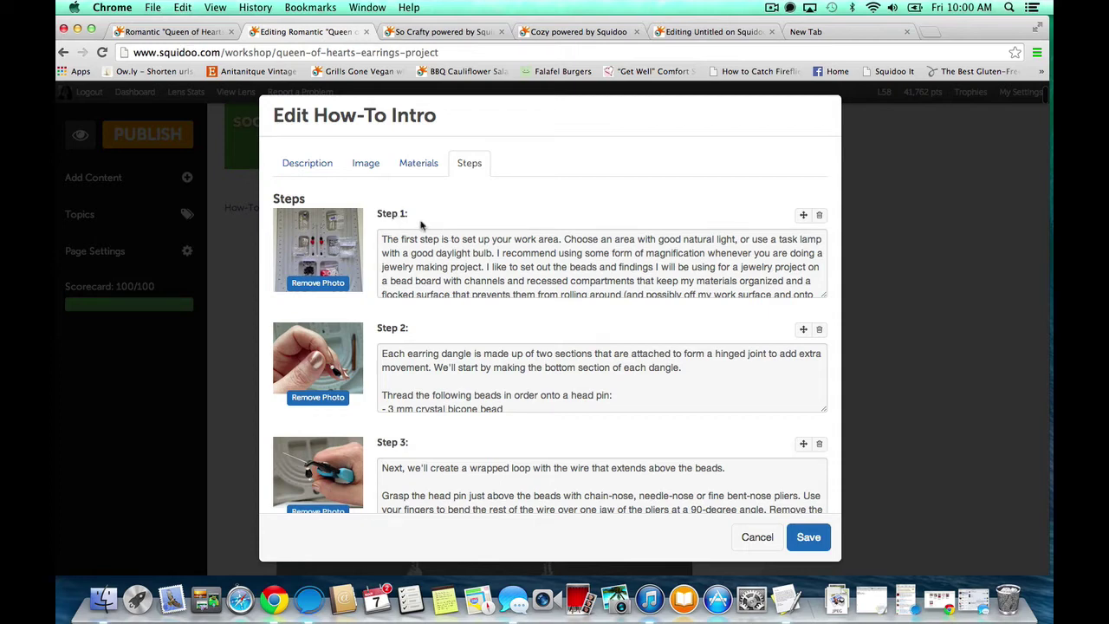
{"action": "scroll", "coordinate": [455, 340], "scroll_direction": "down", "scroll_amount": 10}
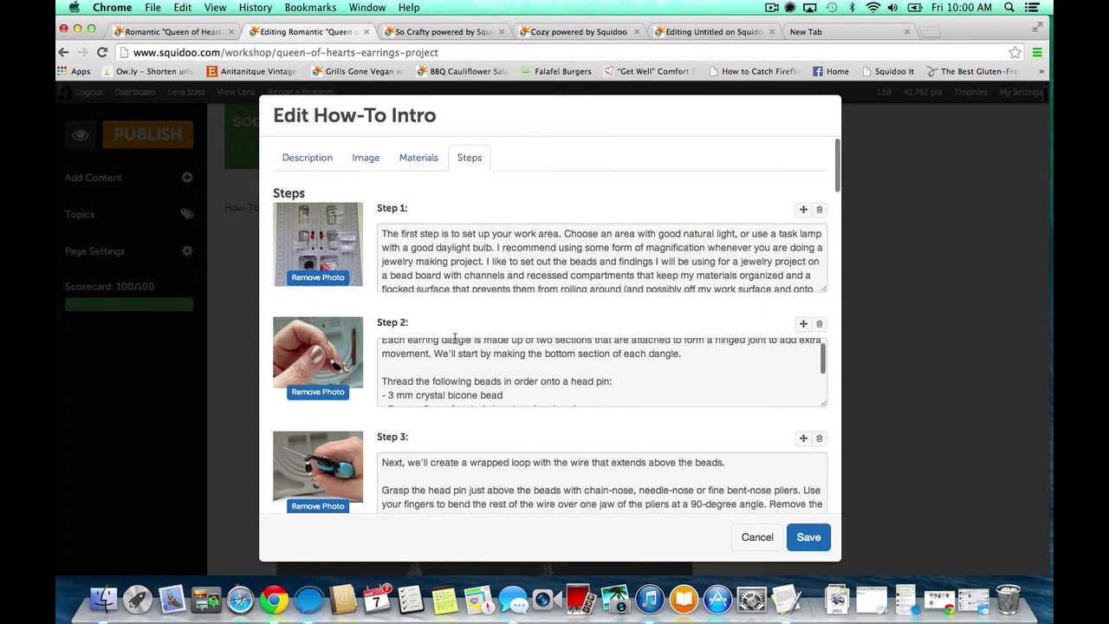
{"action": "scroll", "coordinate": [455, 338], "scroll_direction": "down", "scroll_amount": 20}
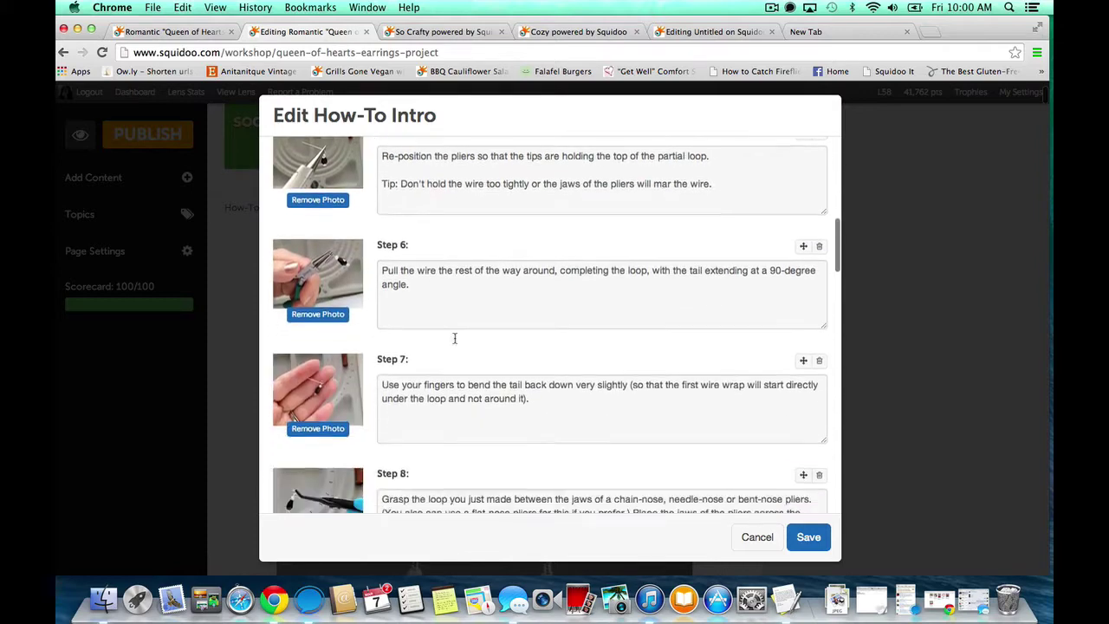
{"action": "scroll", "coordinate": [453, 338], "scroll_direction": "down", "scroll_amount": 20}
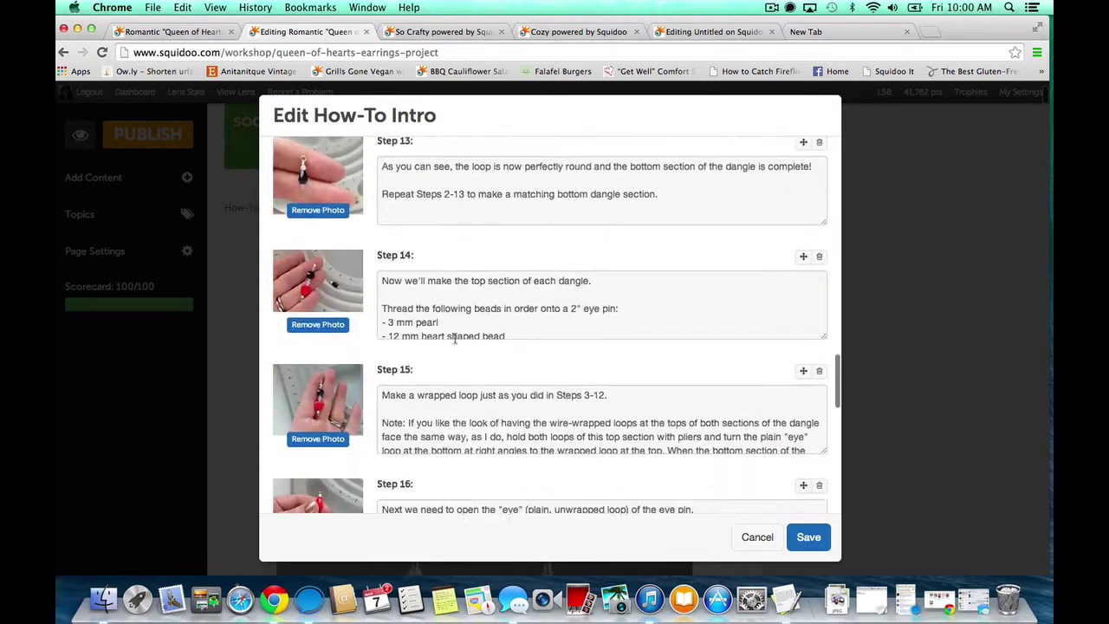
{"action": "scroll", "coordinate": [455, 338], "scroll_direction": "down", "scroll_amount": 5}
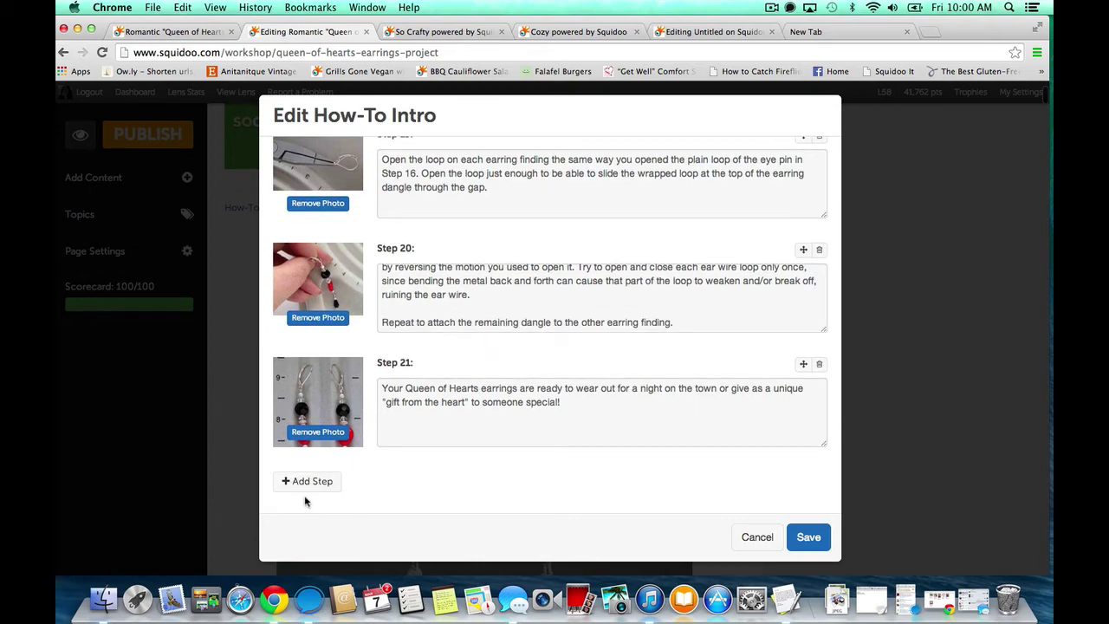
{"action": "scroll", "coordinate": [545, 301], "scroll_direction": "up", "scroll_amount": 20}
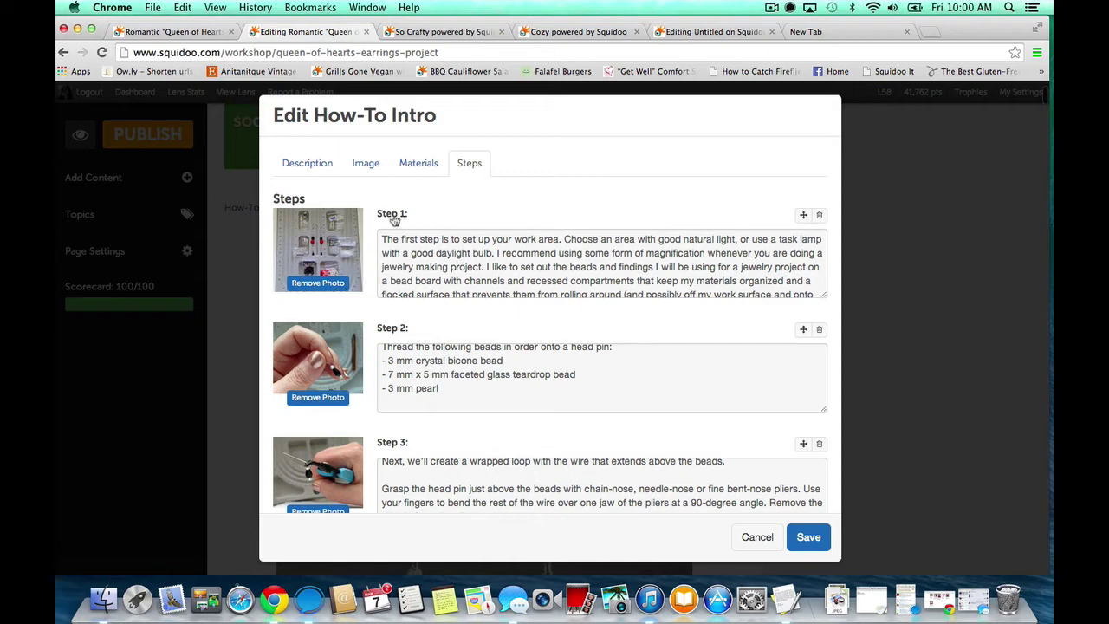
{"action": "scroll", "coordinate": [494, 366], "scroll_direction": "down", "scroll_amount": 5}
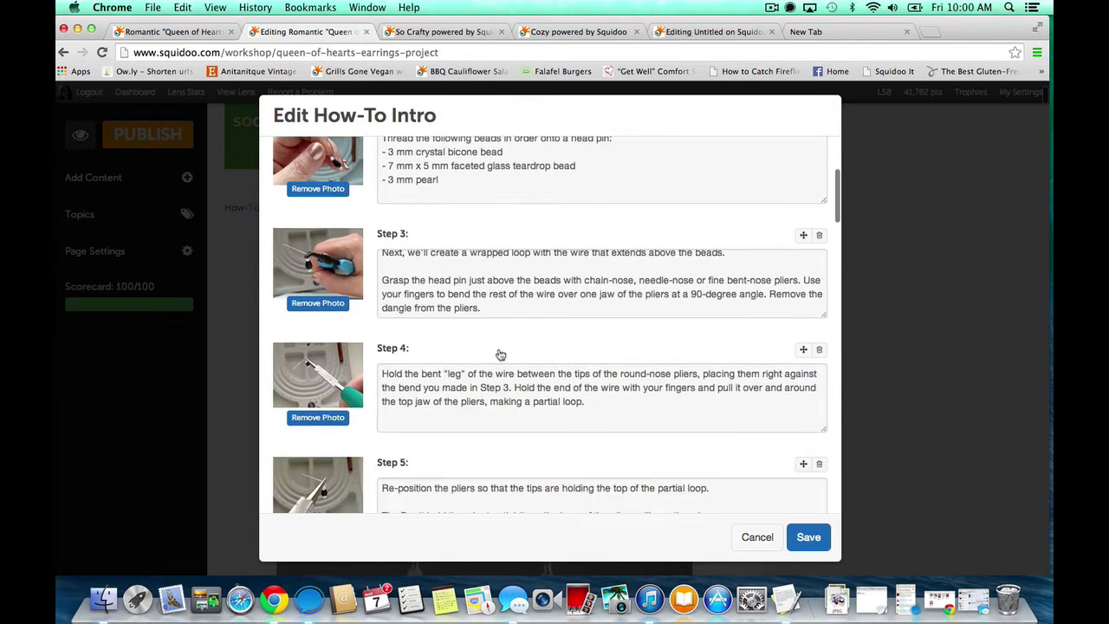
{"action": "scroll", "coordinate": [501, 355], "scroll_direction": "up", "scroll_amount": 2}
{"action": "left_click", "coordinate": [757, 538]}
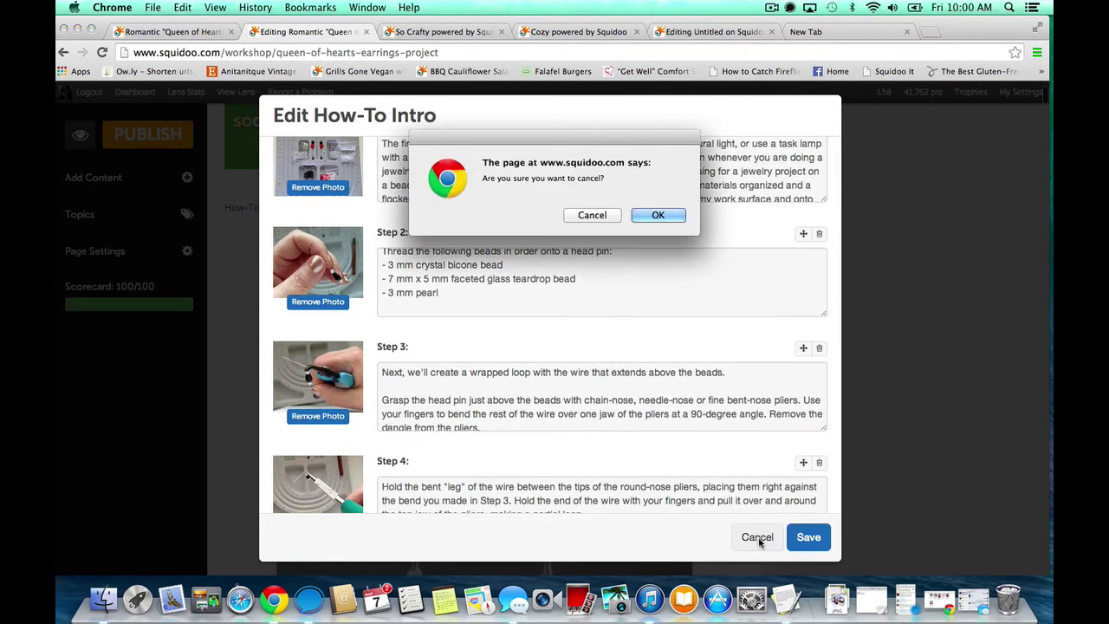
{"action": "left_click", "coordinate": [647, 218]}
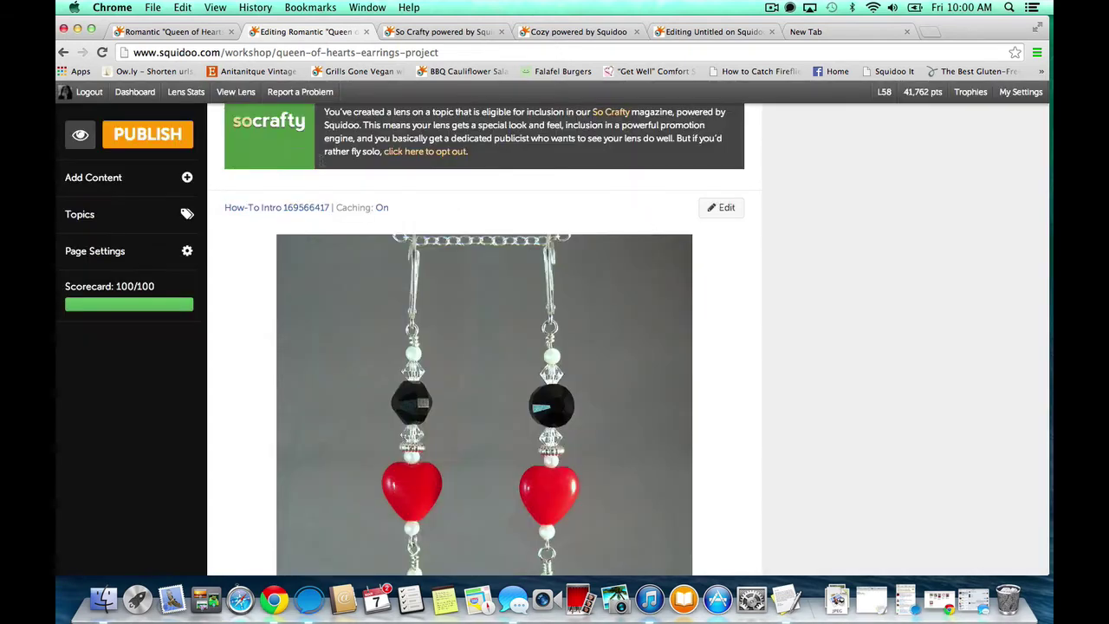
Step: Look over the earrings lens in the workshop from the intro photo through the numbered steps to the Amazon shopping list
{"action": "scroll", "coordinate": [314, 239], "scroll_direction": "down", "scroll_amount": 15}
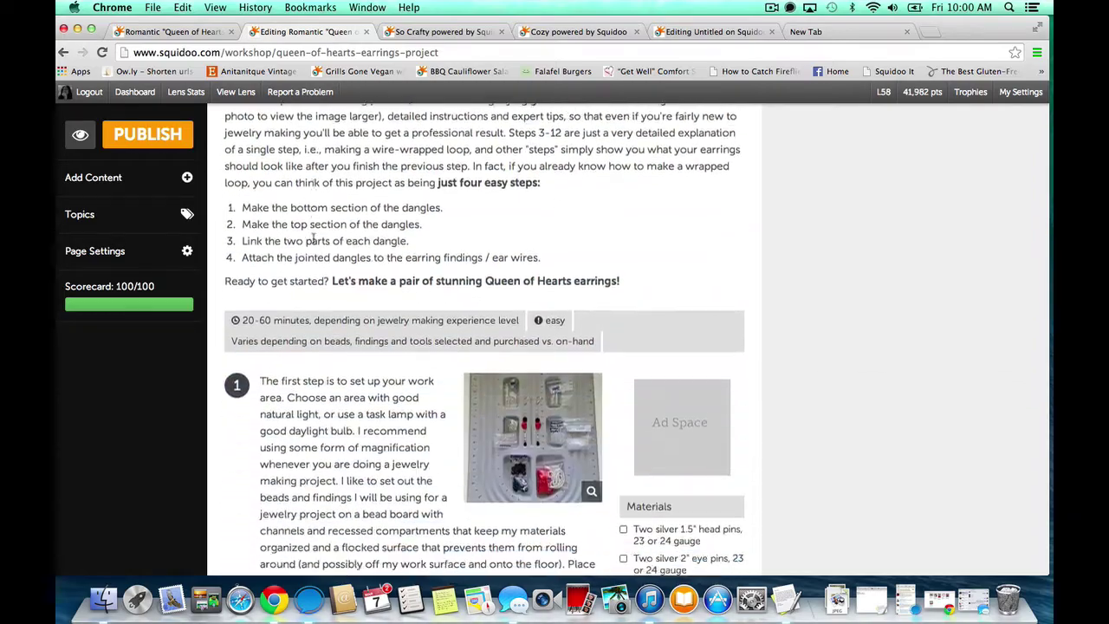
{"action": "scroll", "coordinate": [313, 239], "scroll_direction": "down", "scroll_amount": 3}
{"action": "scroll", "coordinate": [313, 241], "scroll_direction": "up", "scroll_amount": 10}
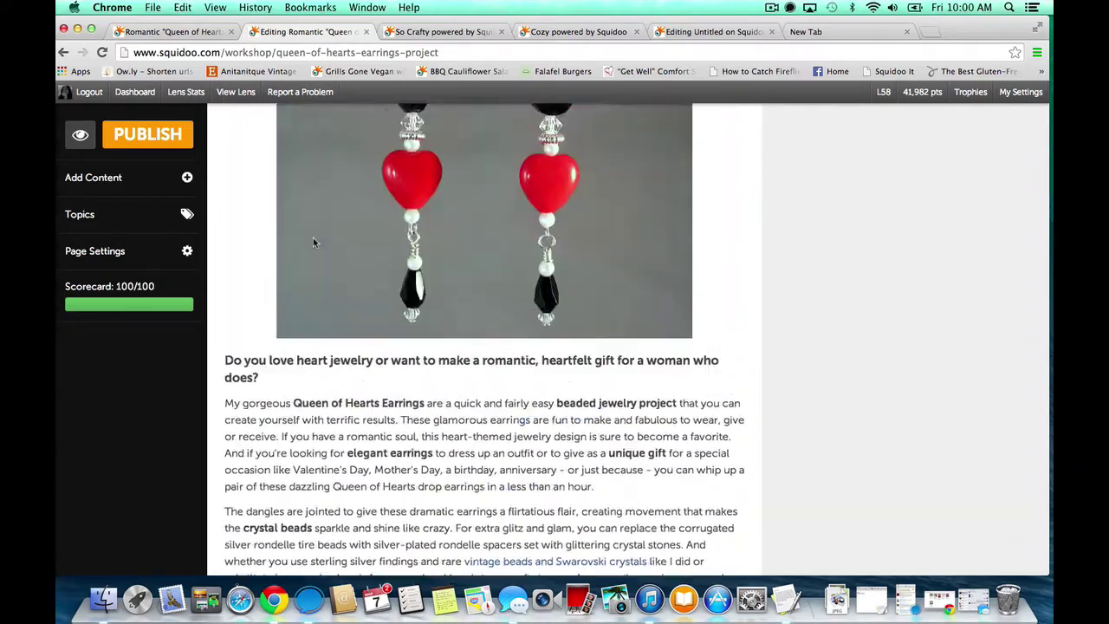
{"action": "scroll", "coordinate": [313, 242], "scroll_direction": "down", "scroll_amount": 20}
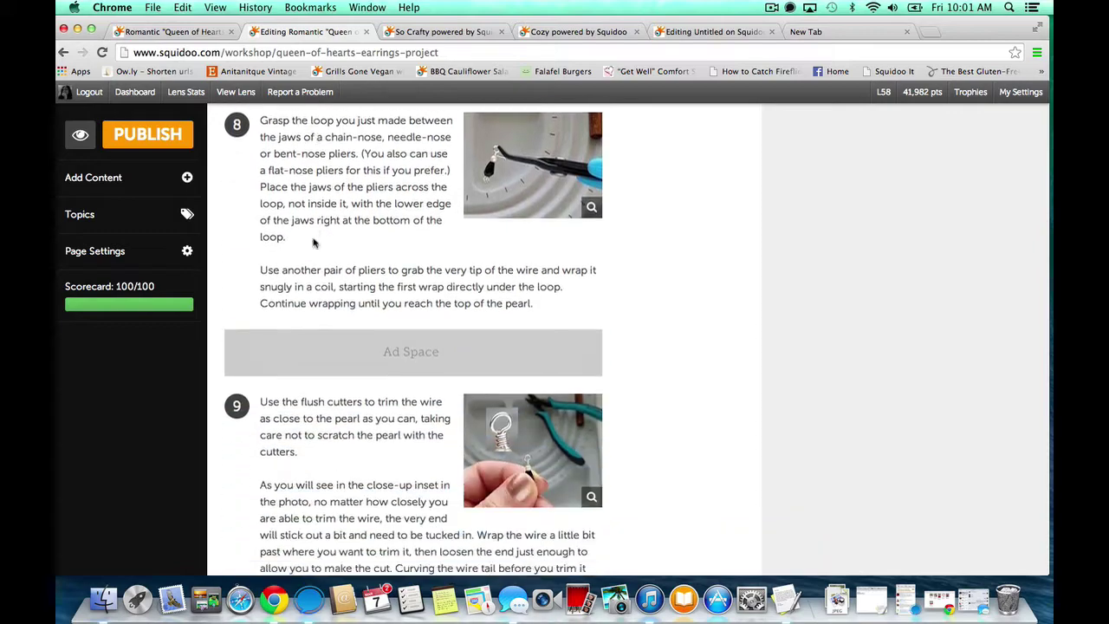
{"action": "scroll", "coordinate": [313, 243], "scroll_direction": "down", "scroll_amount": 20}
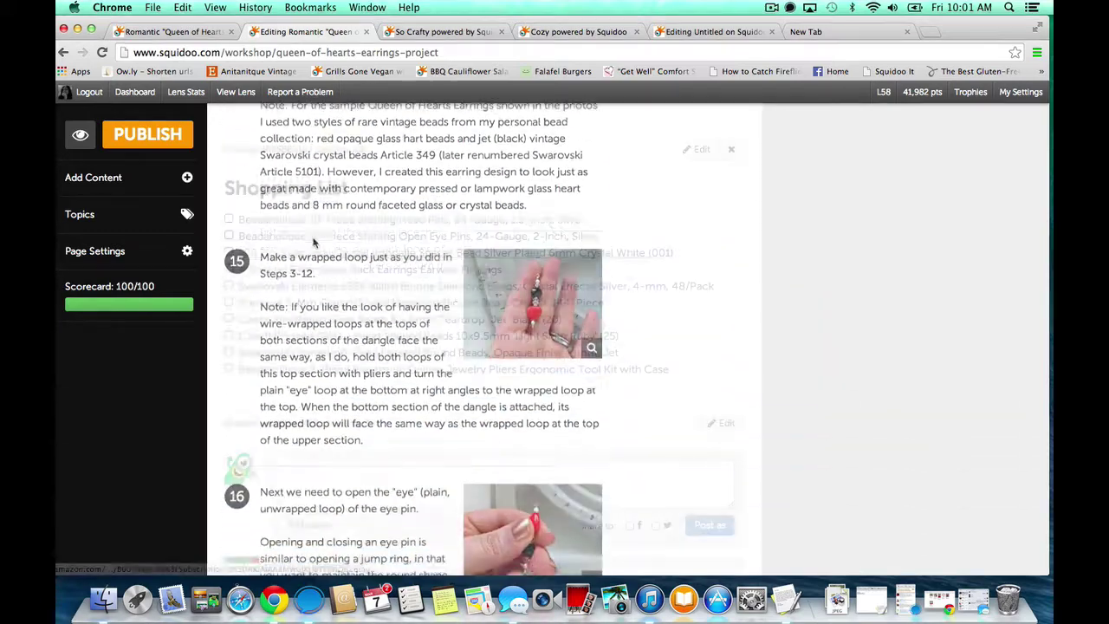
{"action": "scroll", "coordinate": [314, 243], "scroll_direction": "down", "scroll_amount": 10}
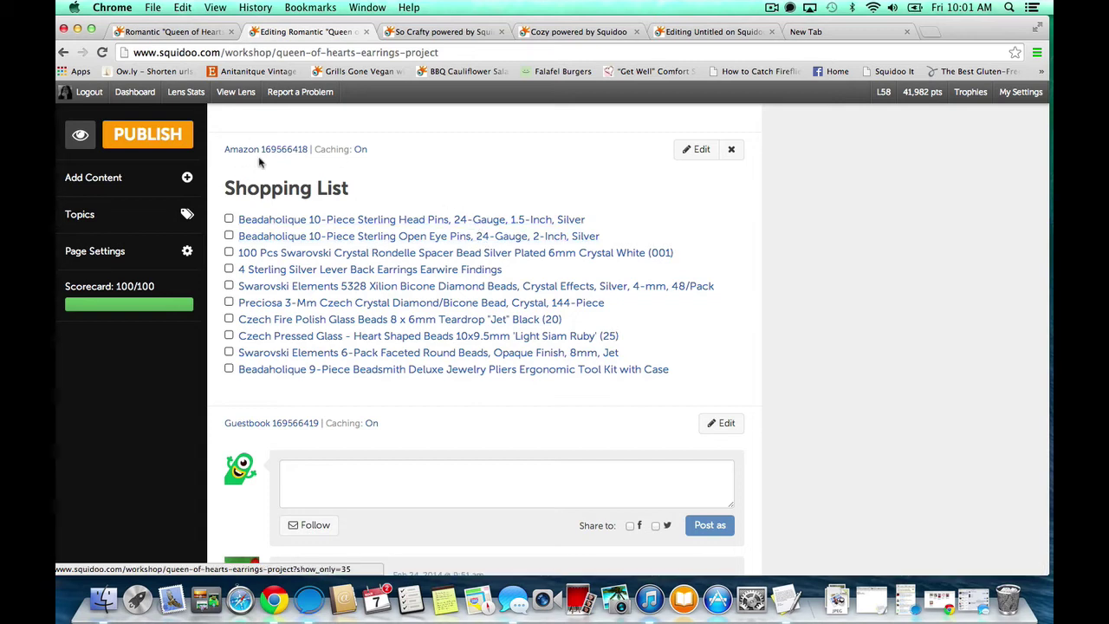
Step: Check the earrings lens's options for adding content and its topic and magazine settings, closing each one unchanged
{"action": "left_click", "coordinate": [130, 182]}
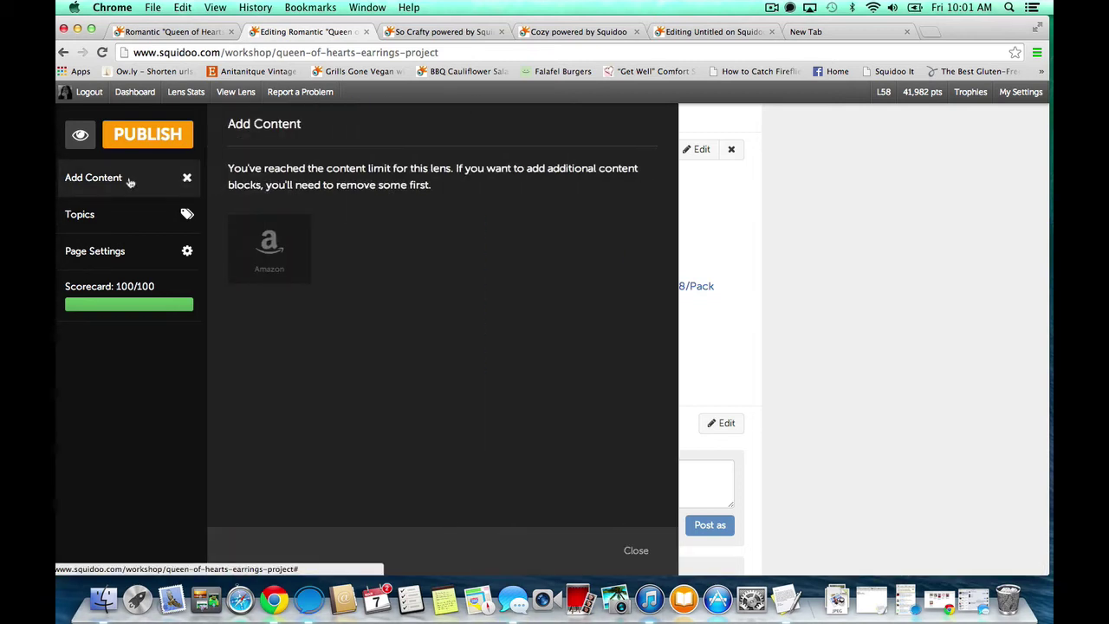
{"action": "left_click", "coordinate": [632, 551]}
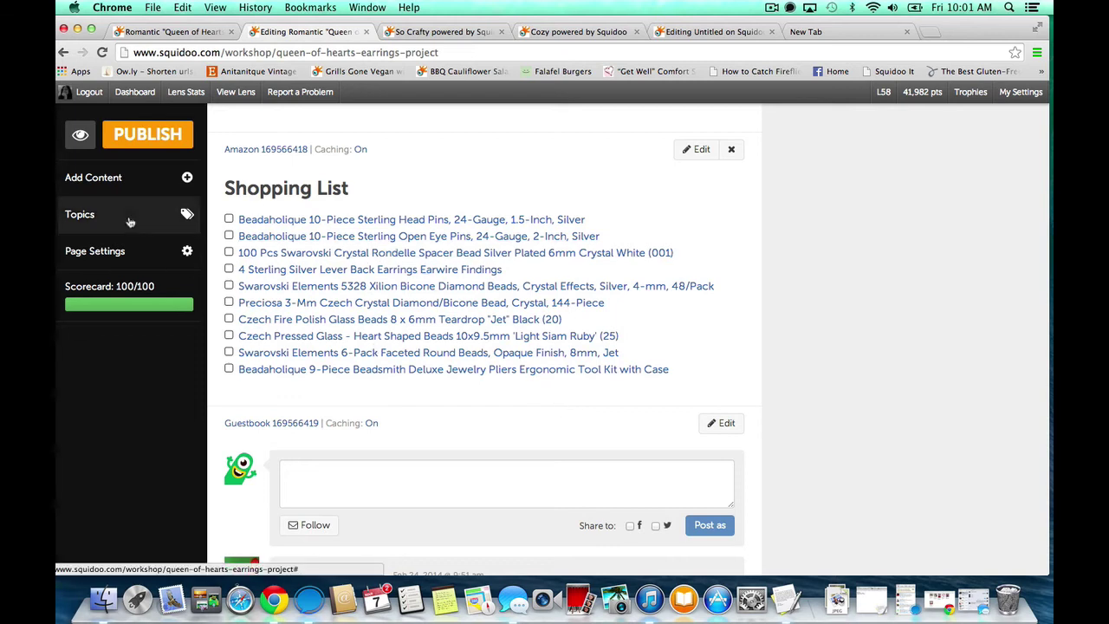
{"action": "left_click", "coordinate": [189, 219]}
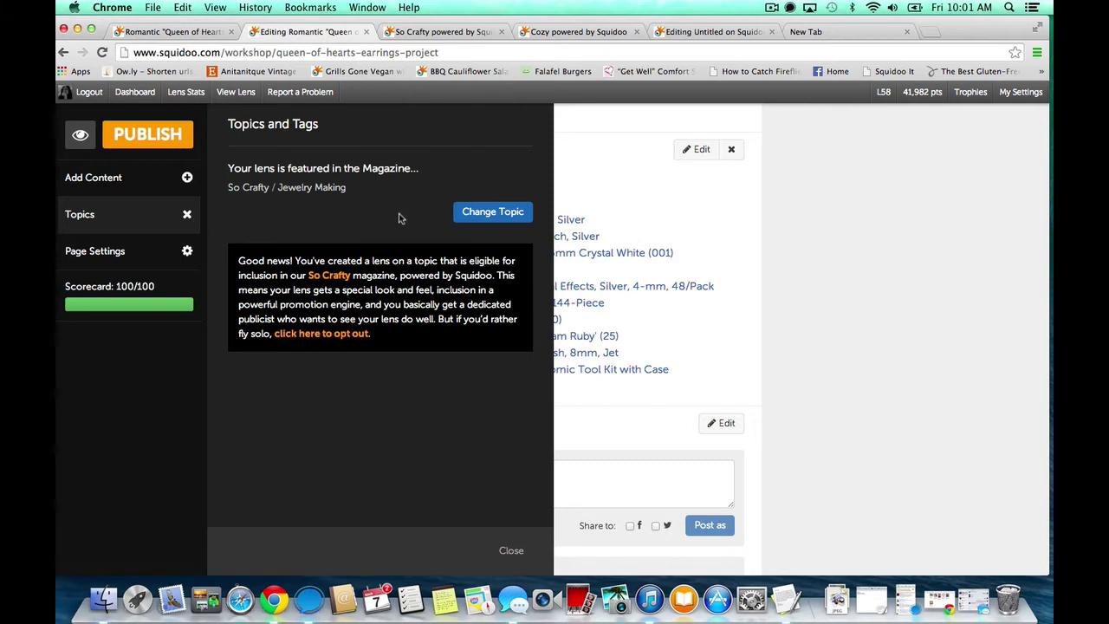
{"action": "left_click", "coordinate": [511, 552]}
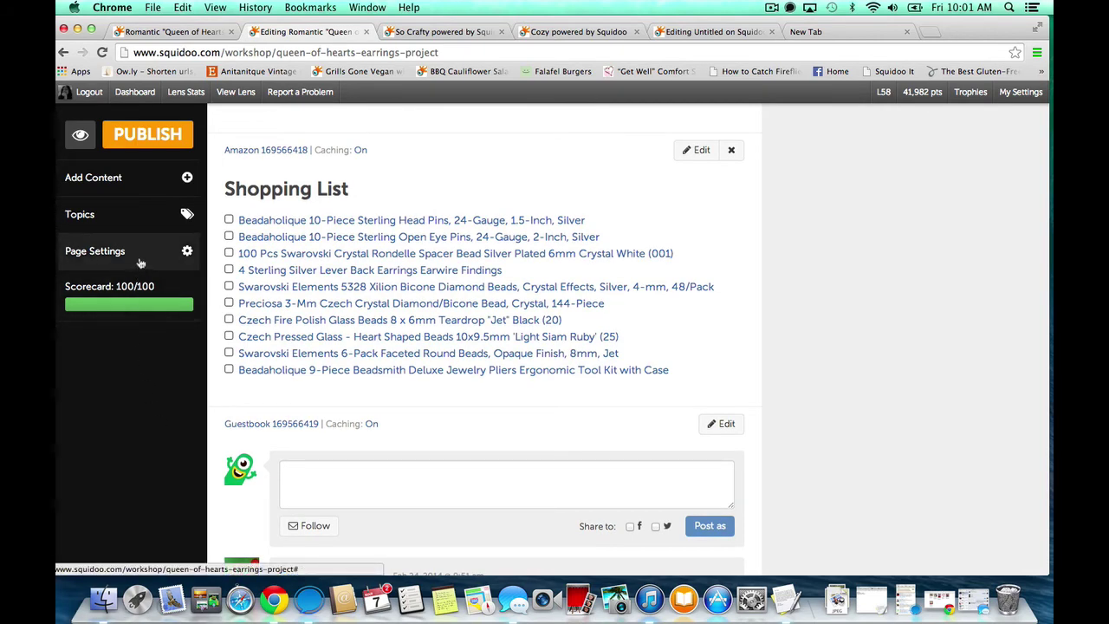
{"action": "scroll", "coordinate": [115, 130], "scroll_direction": "up", "scroll_amount": 5}
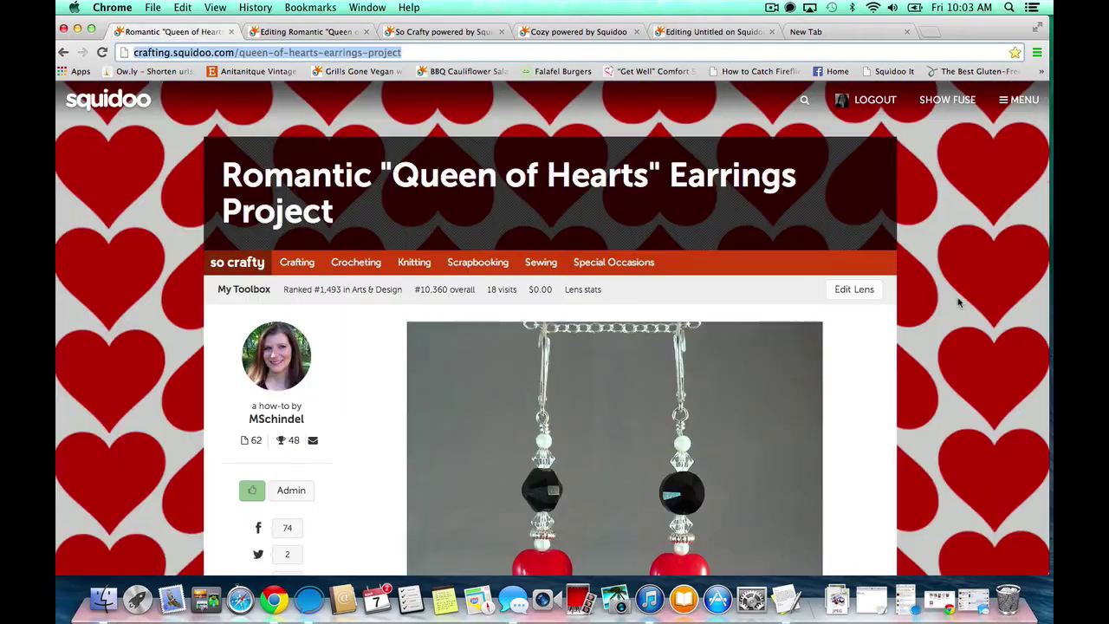
Step: Review the published earrings page from the intro photo and description through the steps and materials to the shopping list
{"action": "scroll", "coordinate": [960, 299], "scroll_direction": "down", "scroll_amount": 1}
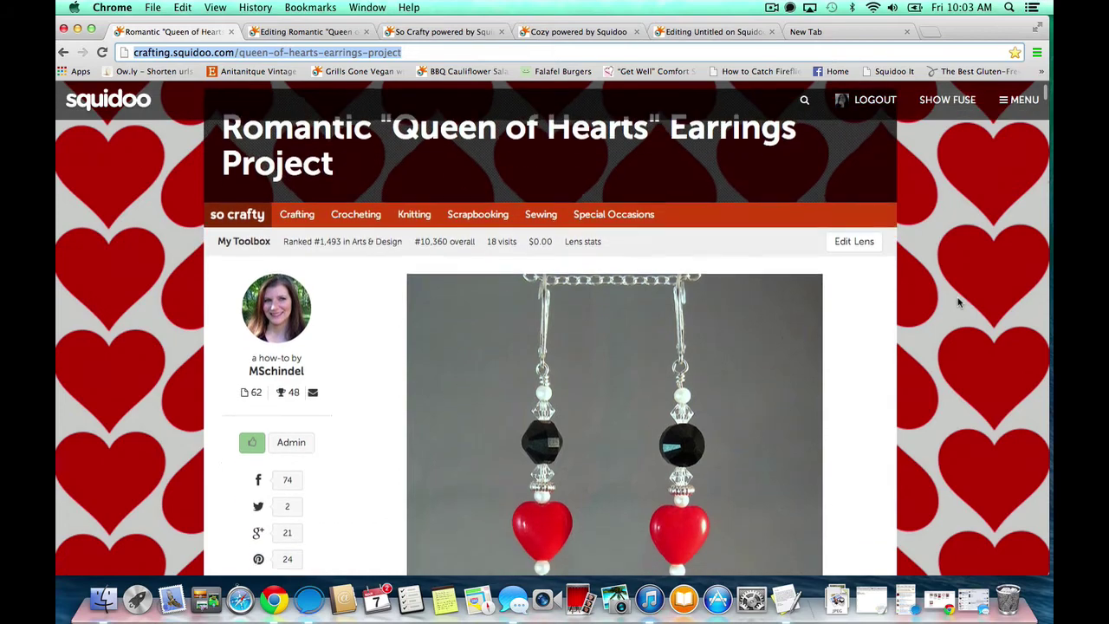
{"action": "scroll", "coordinate": [960, 302], "scroll_direction": "up", "scroll_amount": 1}
{"action": "scroll", "coordinate": [955, 286], "scroll_direction": "down", "scroll_amount": 6}
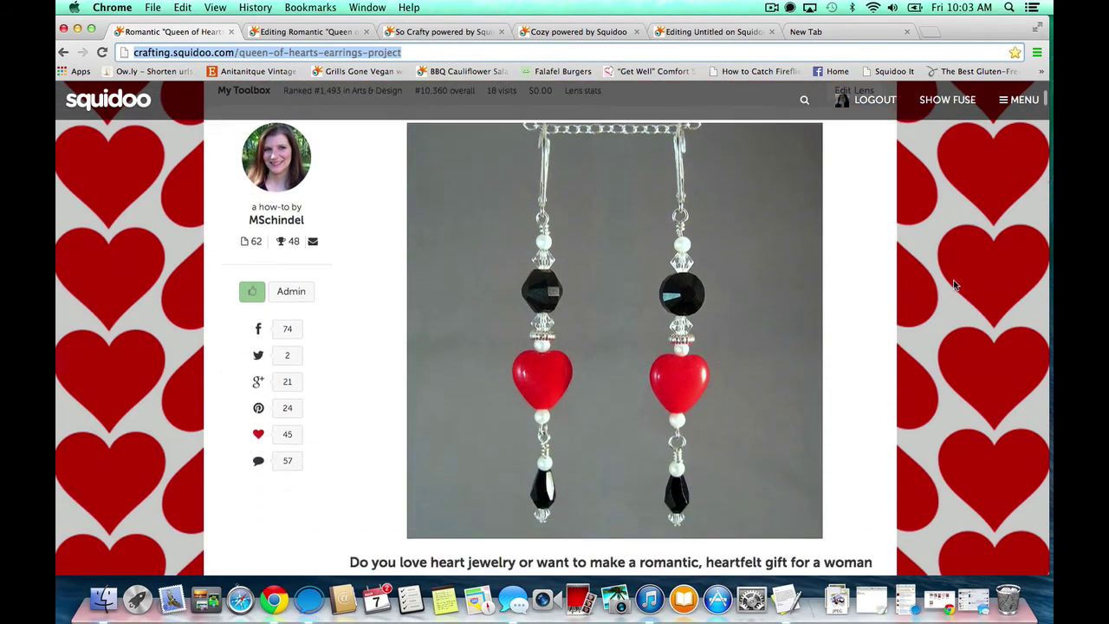
{"action": "scroll", "coordinate": [955, 286], "scroll_direction": "up", "scroll_amount": 3}
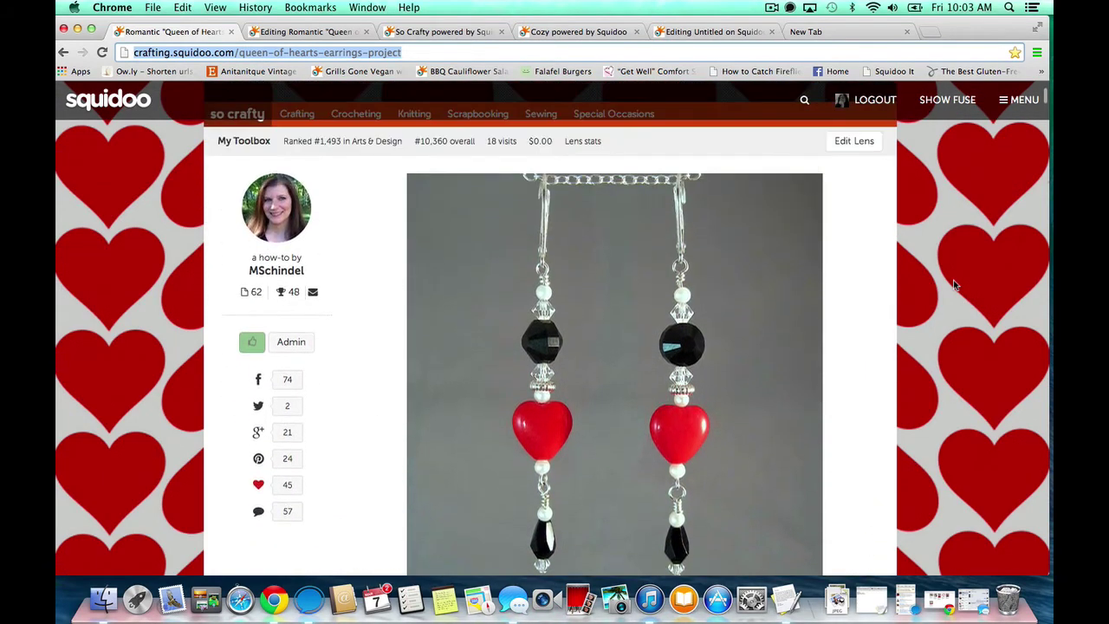
{"action": "scroll", "coordinate": [955, 286], "scroll_direction": "down", "scroll_amount": 9}
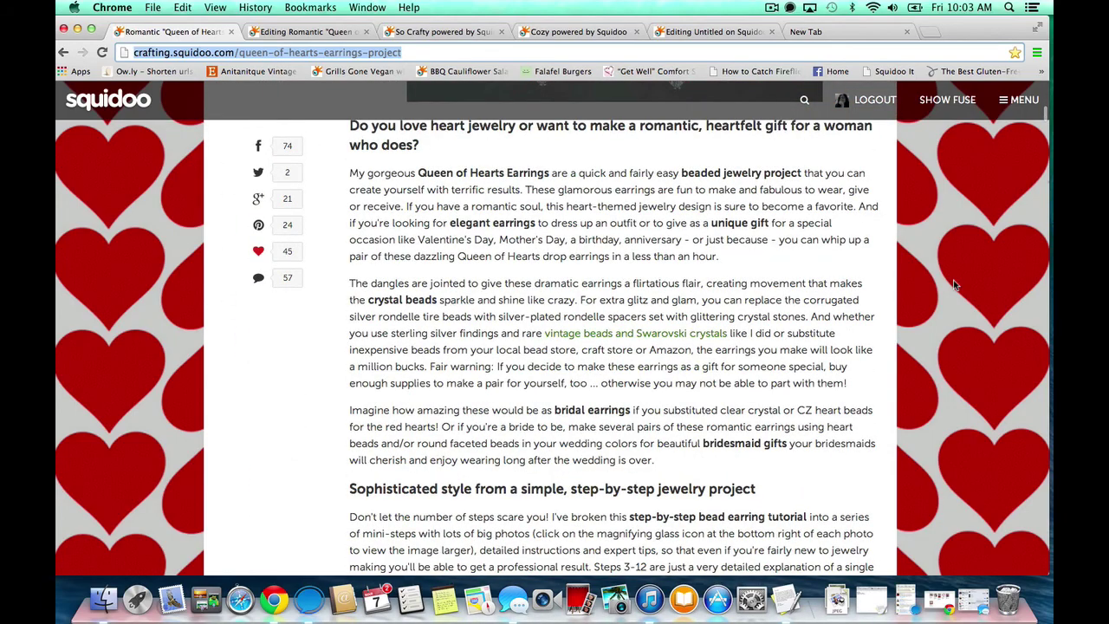
{"action": "scroll", "coordinate": [955, 286], "scroll_direction": "down", "scroll_amount": 14}
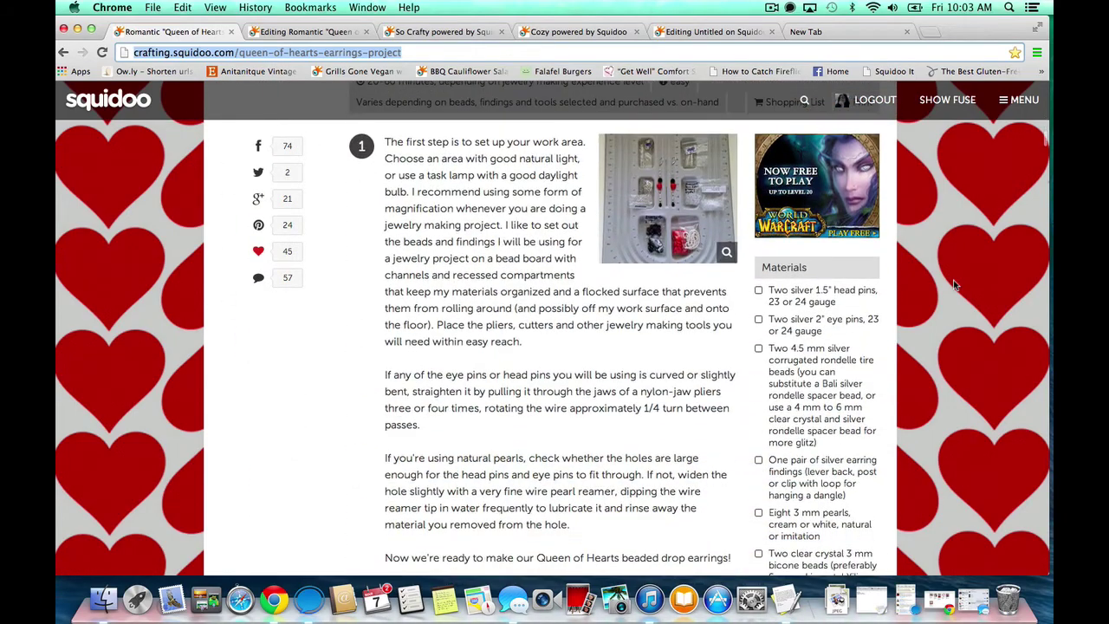
{"action": "scroll", "coordinate": [953, 285], "scroll_direction": "down", "scroll_amount": 3}
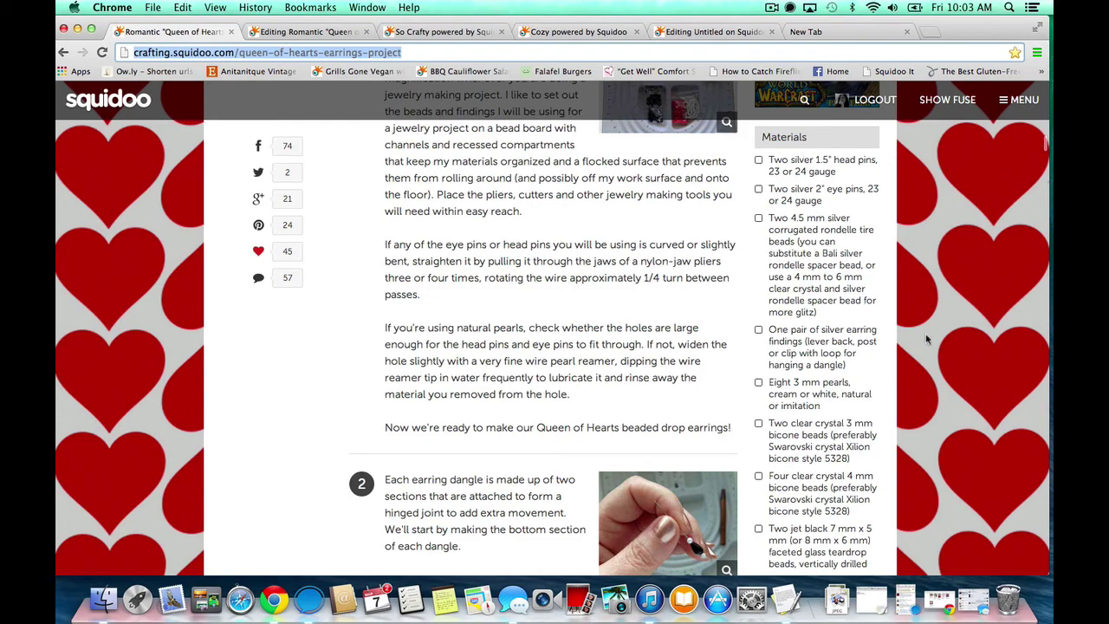
{"action": "scroll", "coordinate": [927, 338], "scroll_direction": "down", "scroll_amount": 6}
{"action": "scroll", "coordinate": [961, 392], "scroll_direction": "down", "scroll_amount": 20}
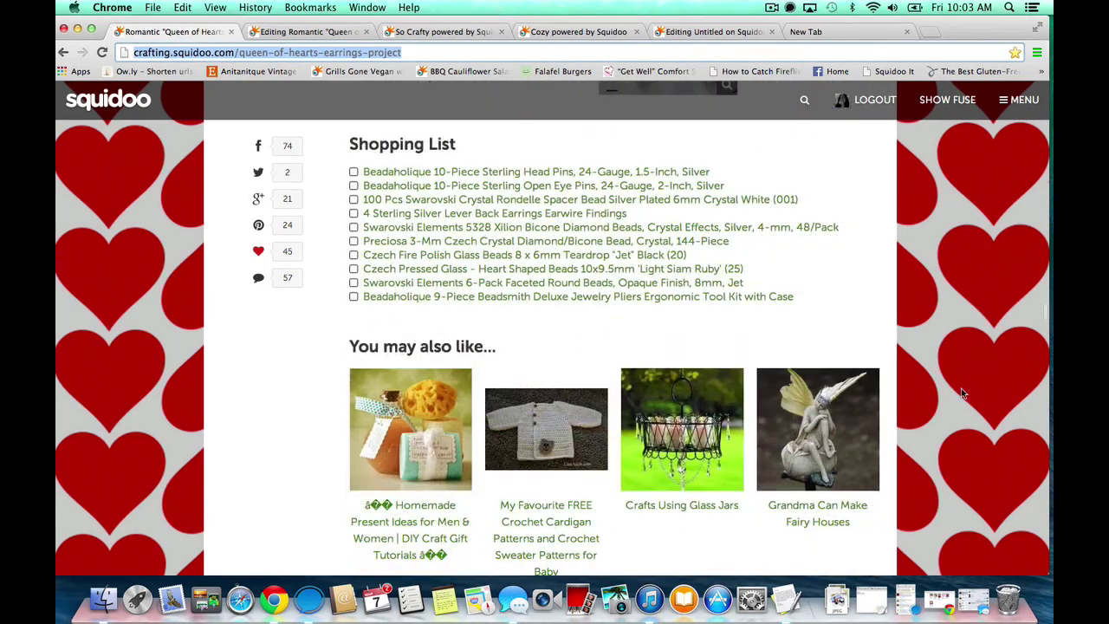
{"action": "scroll", "coordinate": [961, 392], "scroll_direction": "up", "scroll_amount": 20}
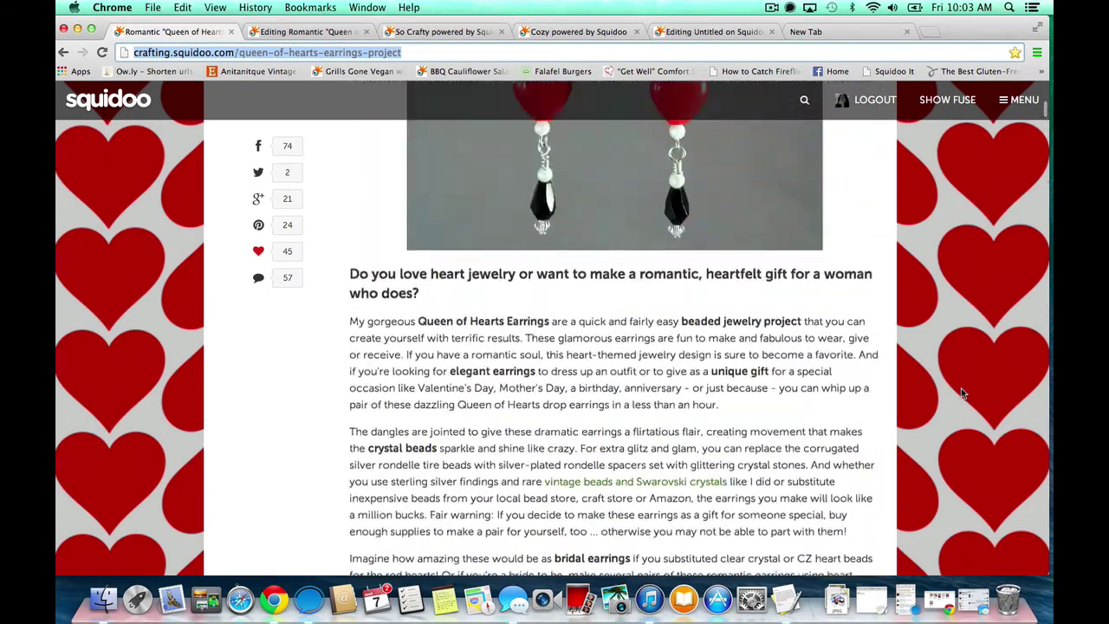
{"action": "scroll", "coordinate": [961, 392], "scroll_direction": "up", "scroll_amount": 5}
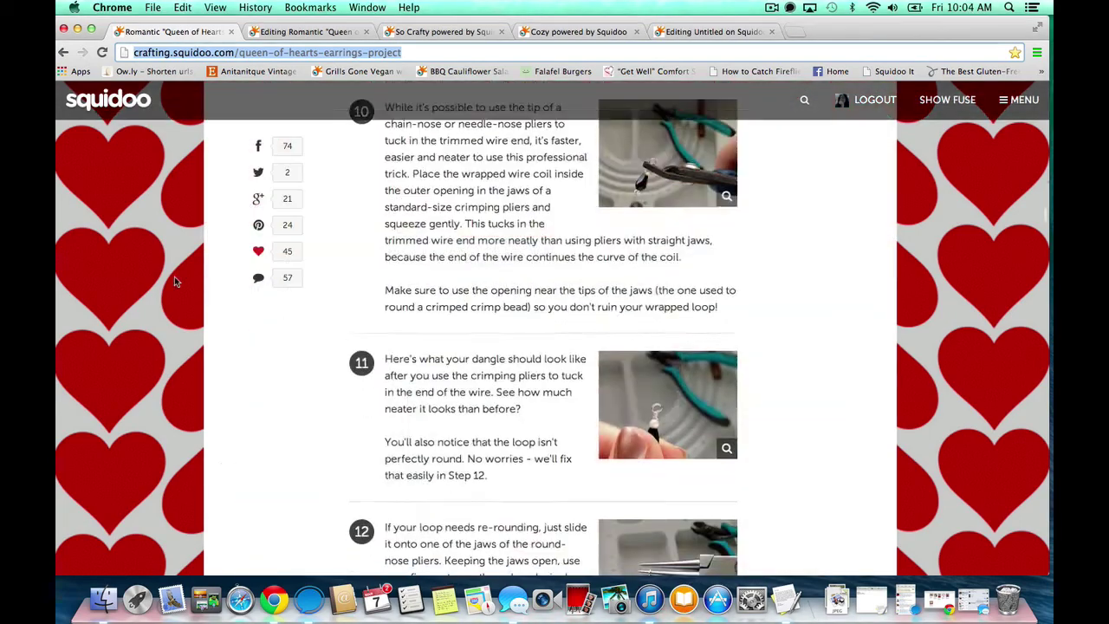
Step: Look through the dangle-making instructions around steps 10 to 14 on the published page and return to the project title
{"action": "scroll", "coordinate": [175, 279], "scroll_direction": "down", "scroll_amount": 15}
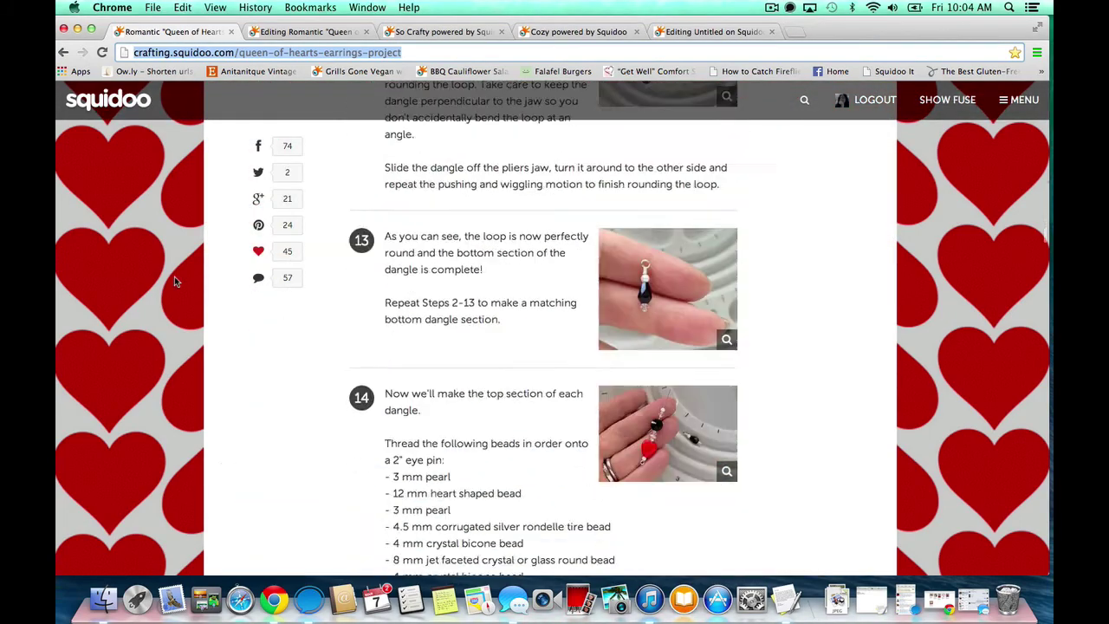
{"action": "scroll", "coordinate": [174, 276], "scroll_direction": "down", "scroll_amount": 15}
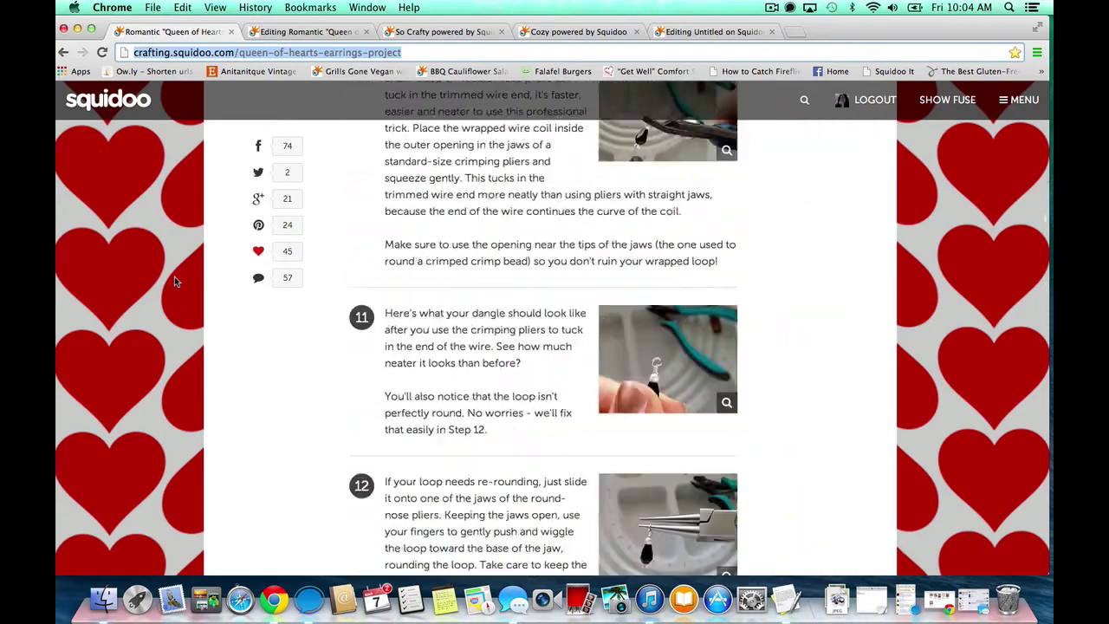
{"action": "scroll", "coordinate": [174, 277], "scroll_direction": "up", "scroll_amount": 20}
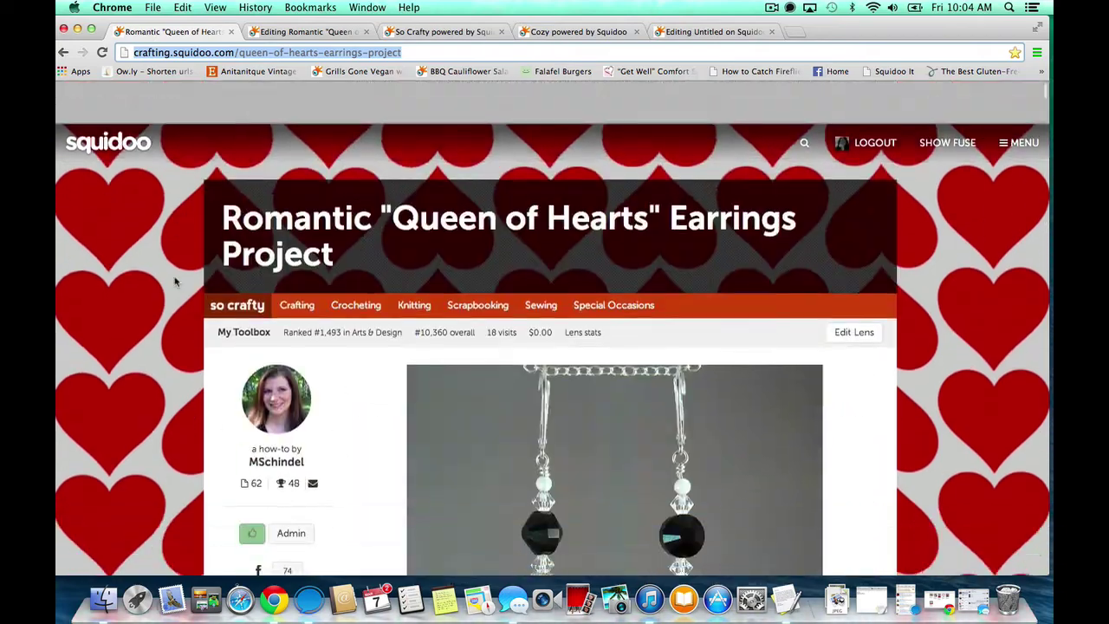
{"action": "scroll", "coordinate": [174, 280], "scroll_direction": "down", "scroll_amount": 1}
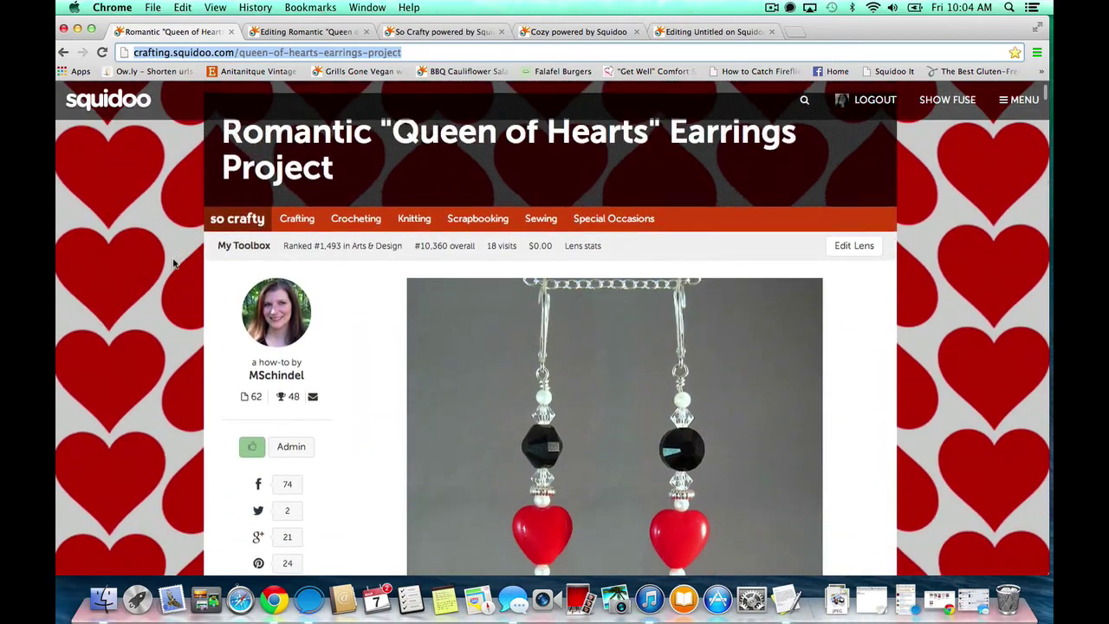